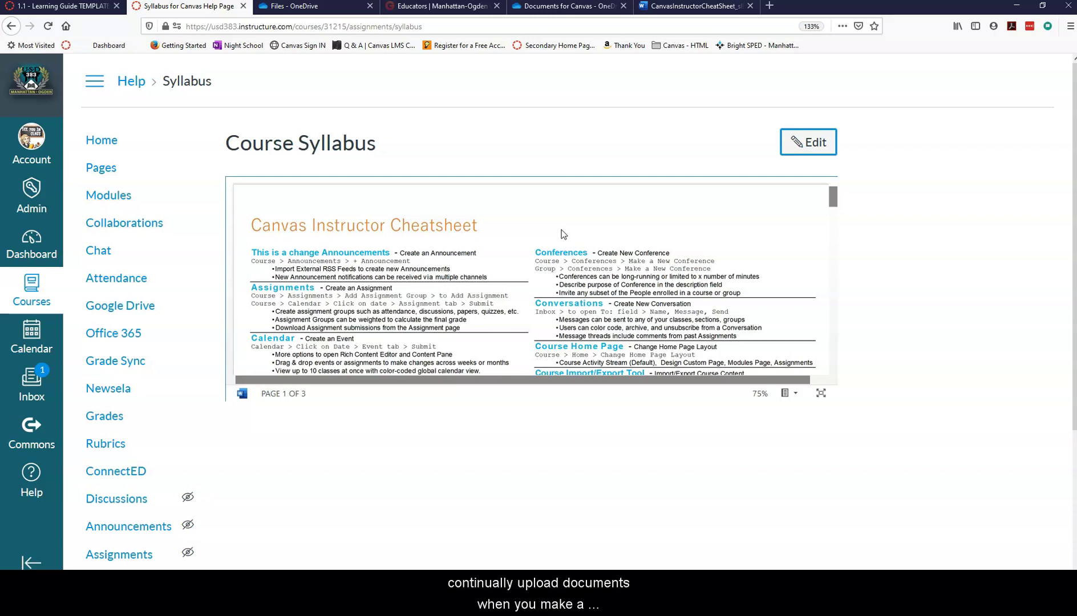
# Go to OneDrive through the app launcher and open the Documents for Canvas folder.
pyautogui.click(557, 226)
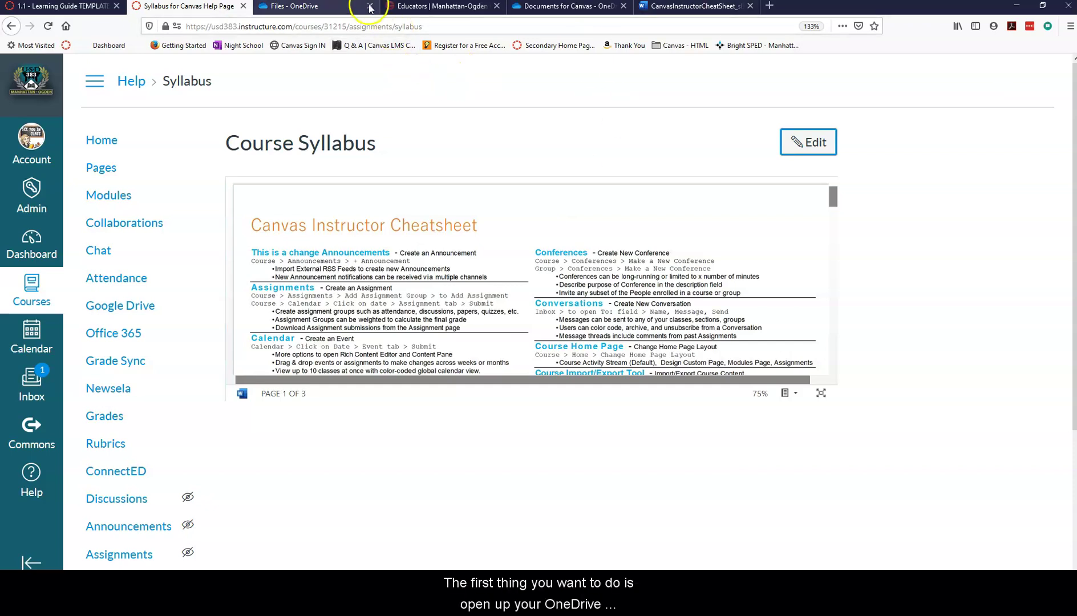
pyautogui.click(322, 12)
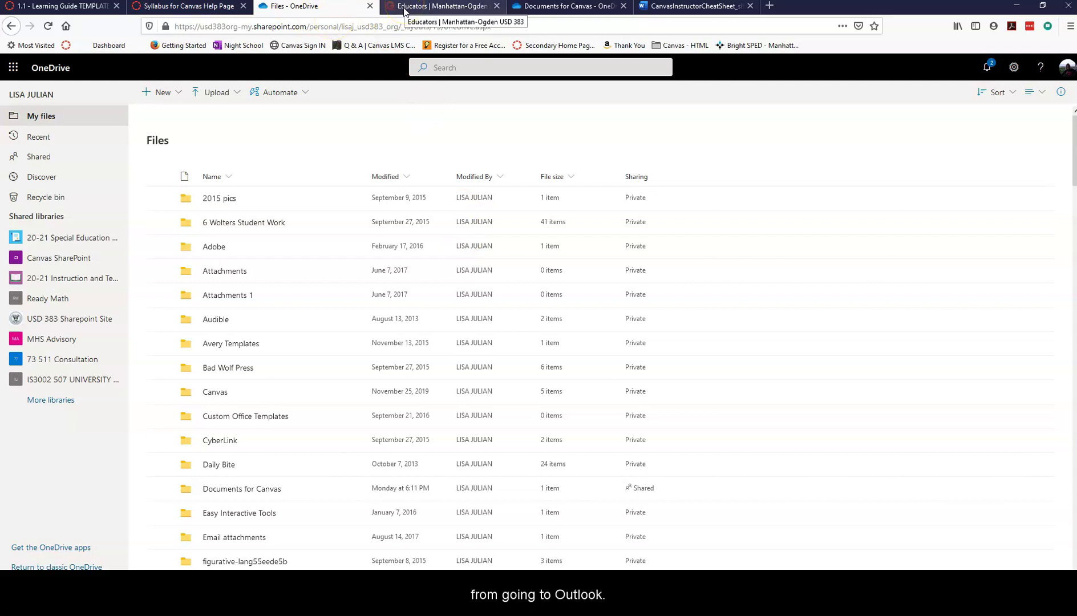
pyautogui.click(423, 13)
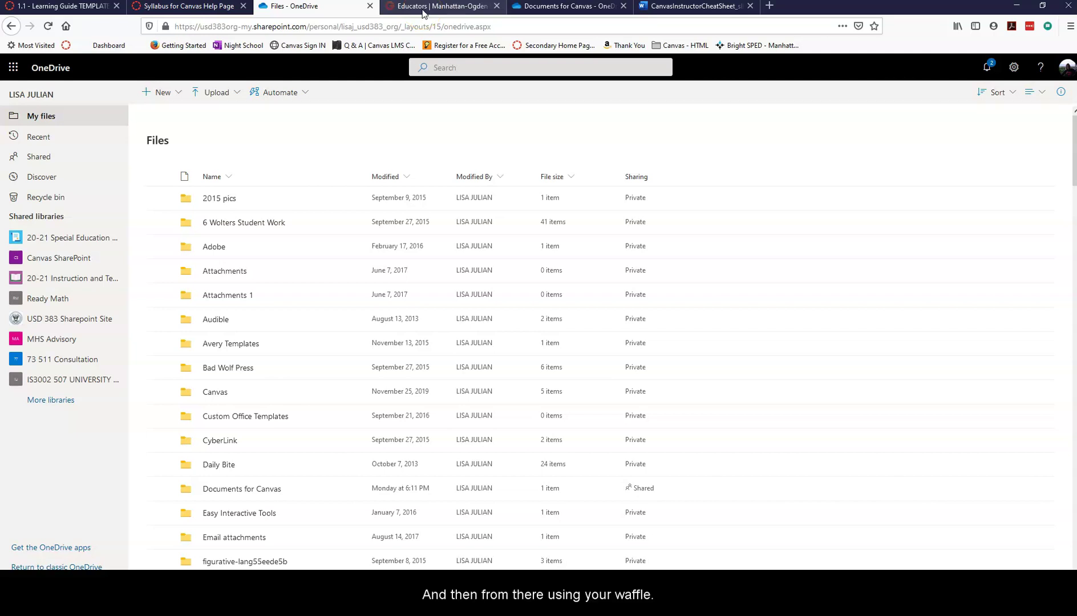
pyautogui.click(13, 68)
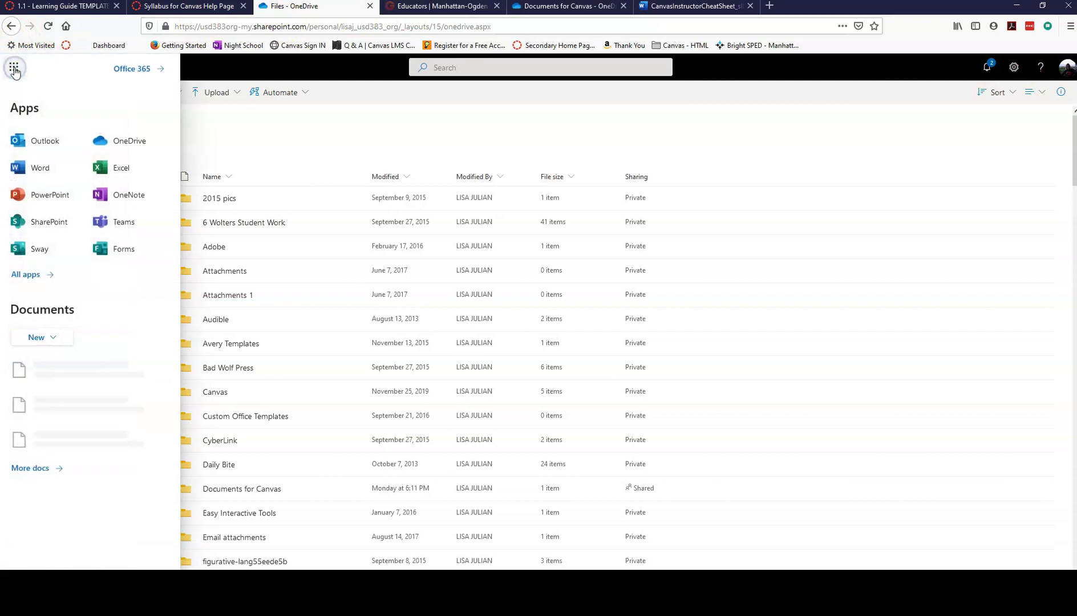
pyautogui.click(145, 140)
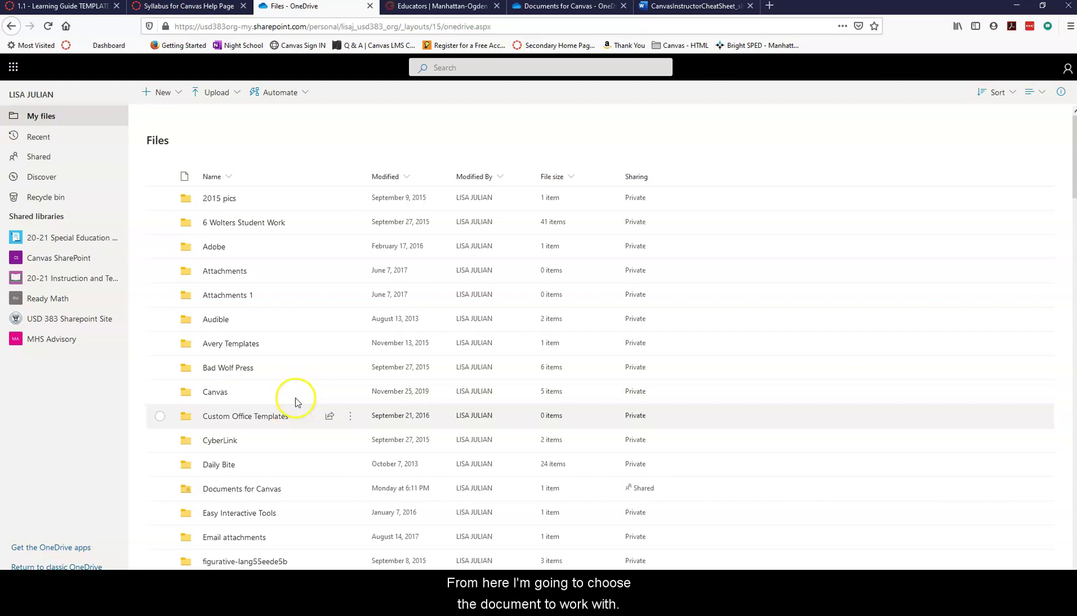
pyautogui.click(268, 489)
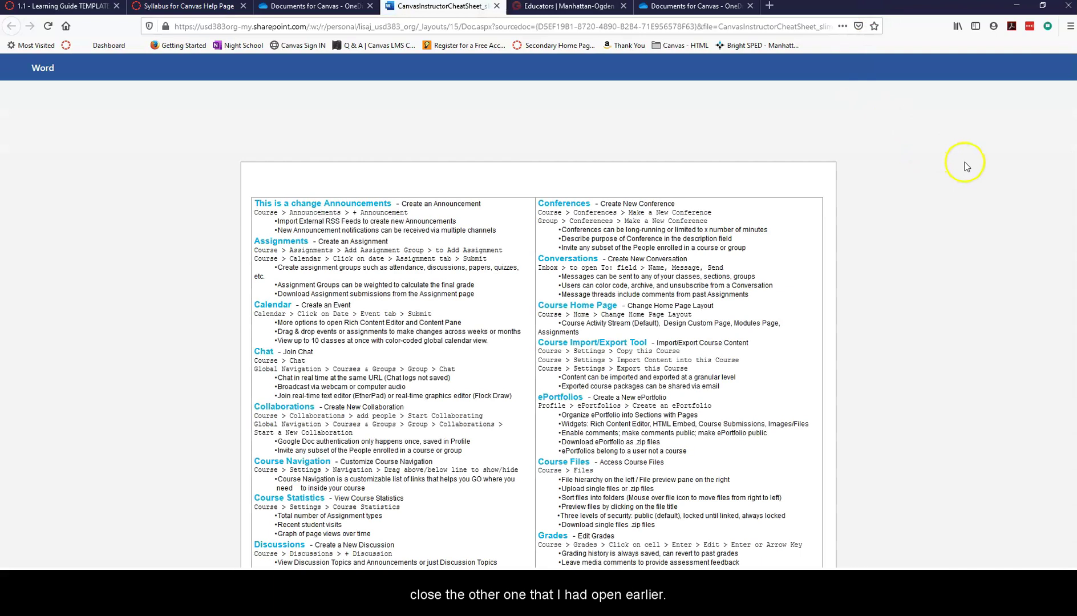
# Delete the words 'This is a change' from the cheat sheet's first heading.
pyautogui.click(320, 203)
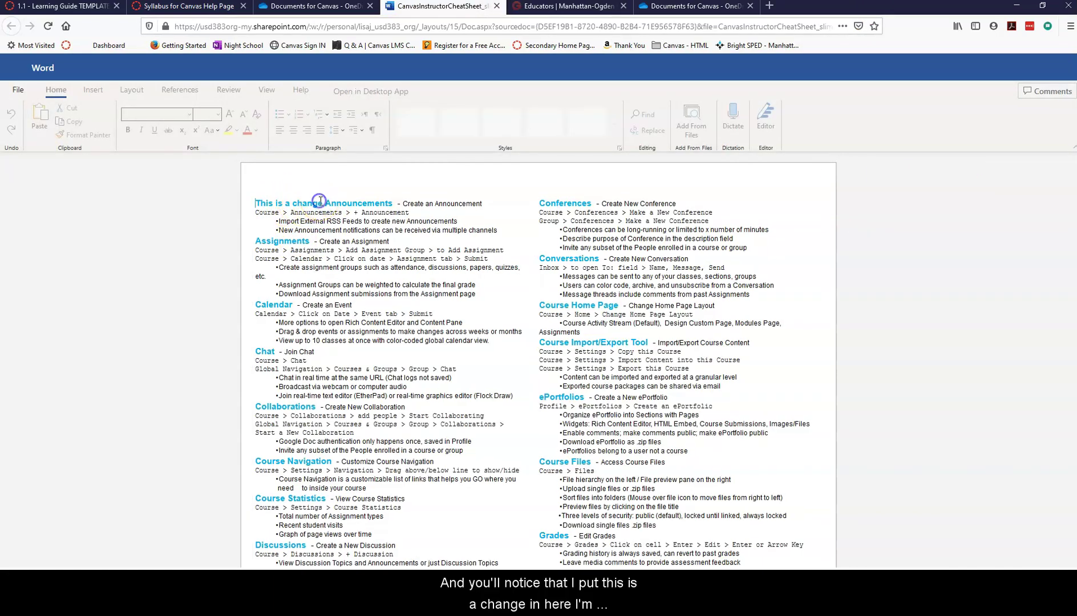
pyautogui.keyDown('shift'); pyautogui.click(261, 204); pyautogui.keyUp('shift')
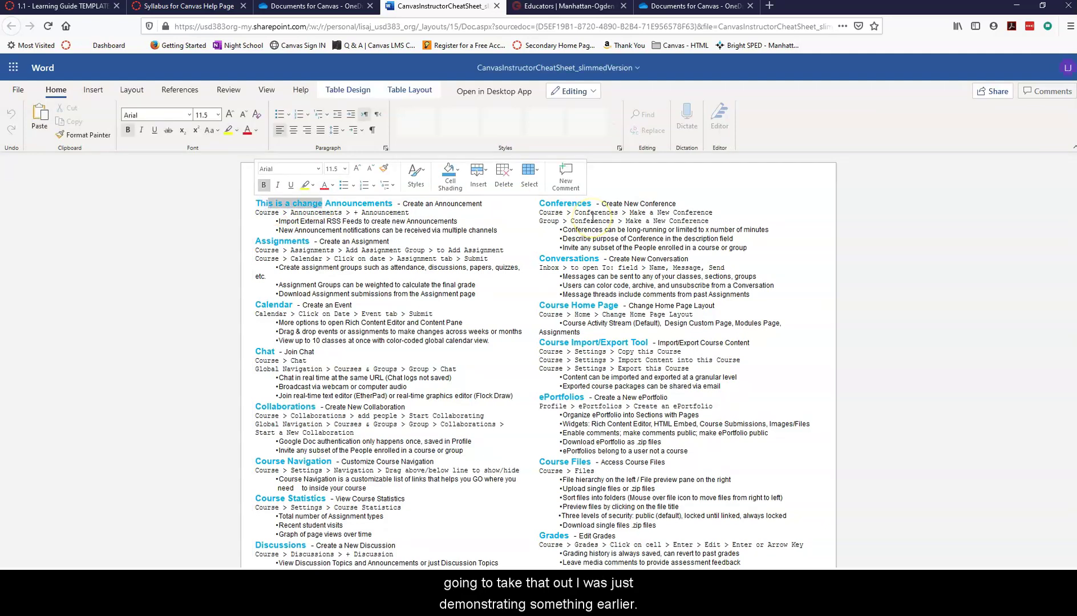
pyautogui.press('BackSpace')
pyautogui.press('BackSpace')
pyautogui.press('BackSpace')
pyautogui.press('BackSpace')
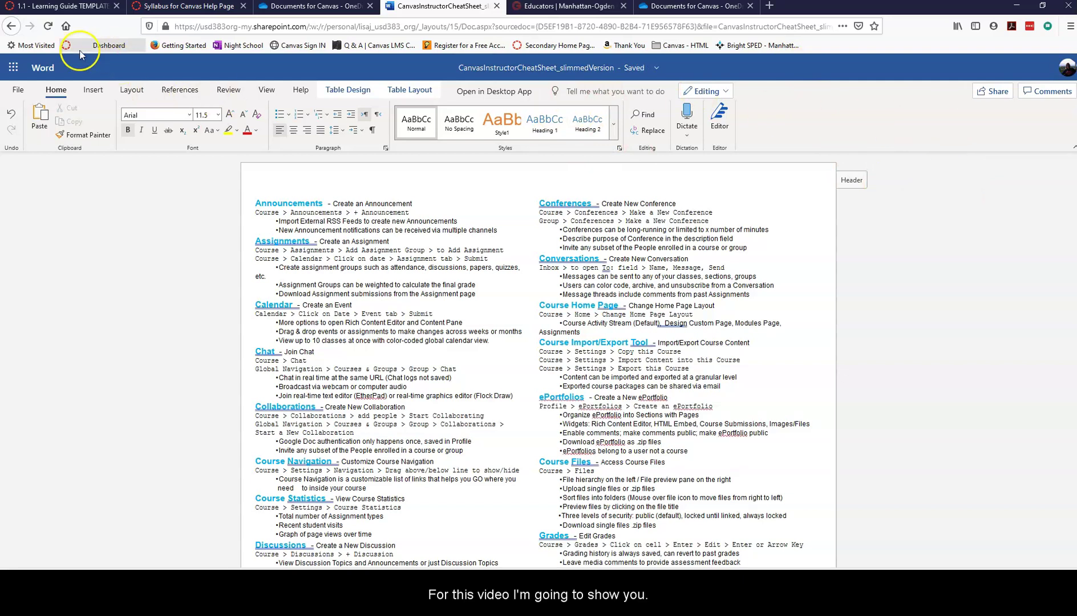
# Set the cheat sheet's link to view-only for anyone with the link, then copy it.
pyautogui.click(18, 91)
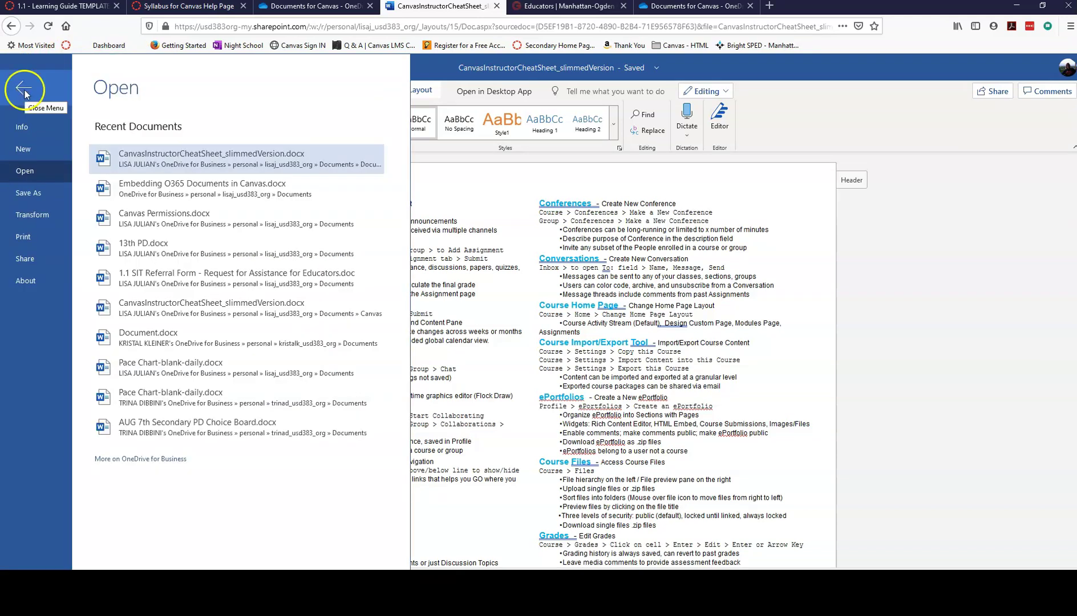
pyautogui.click(28, 259)
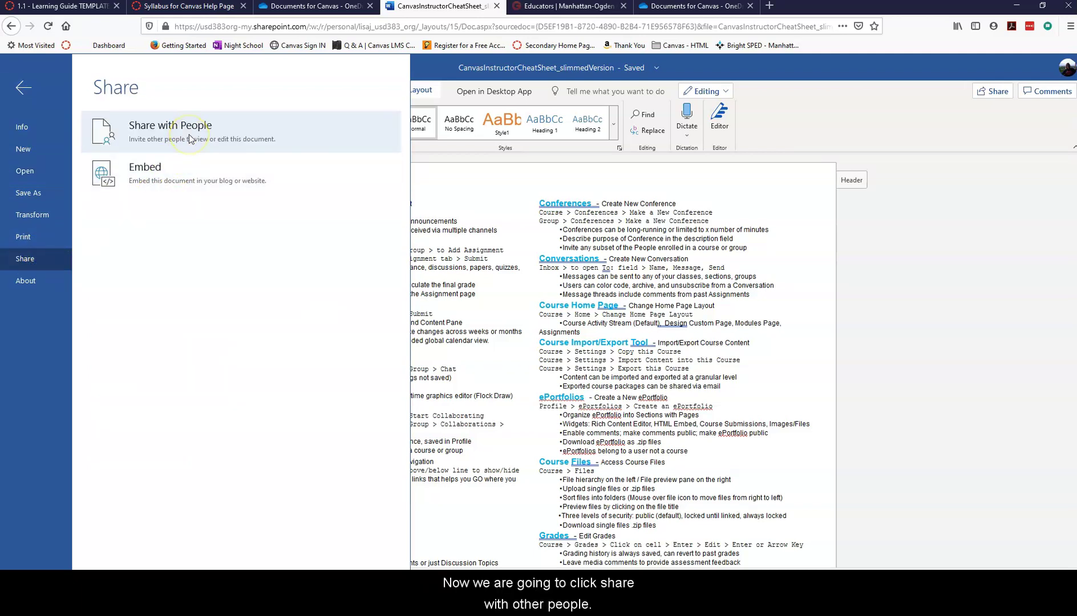
pyautogui.click(190, 139)
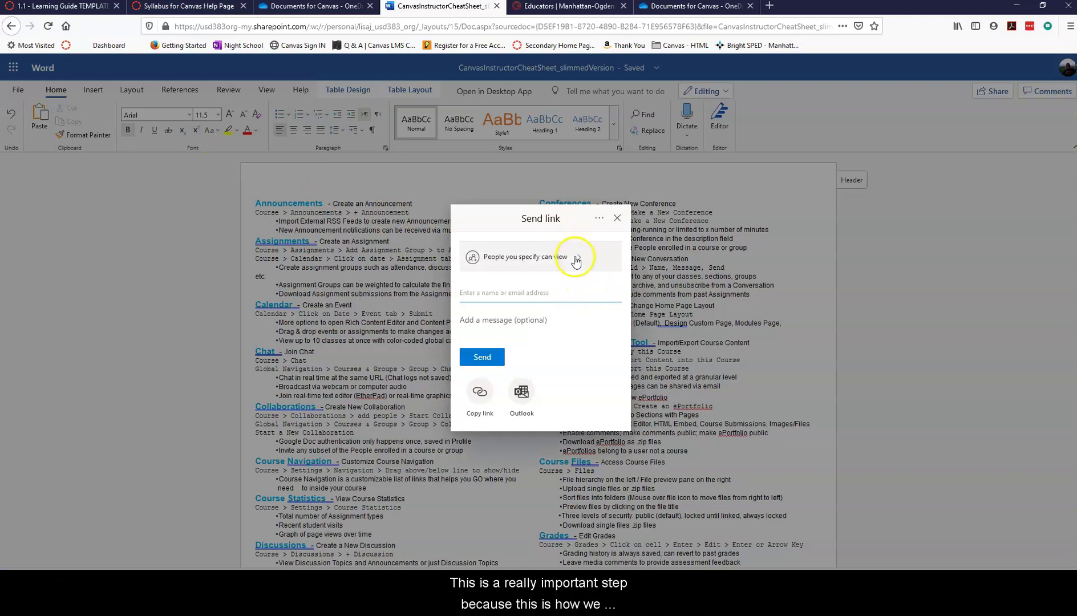
pyautogui.click(576, 261)
pyautogui.click(545, 248)
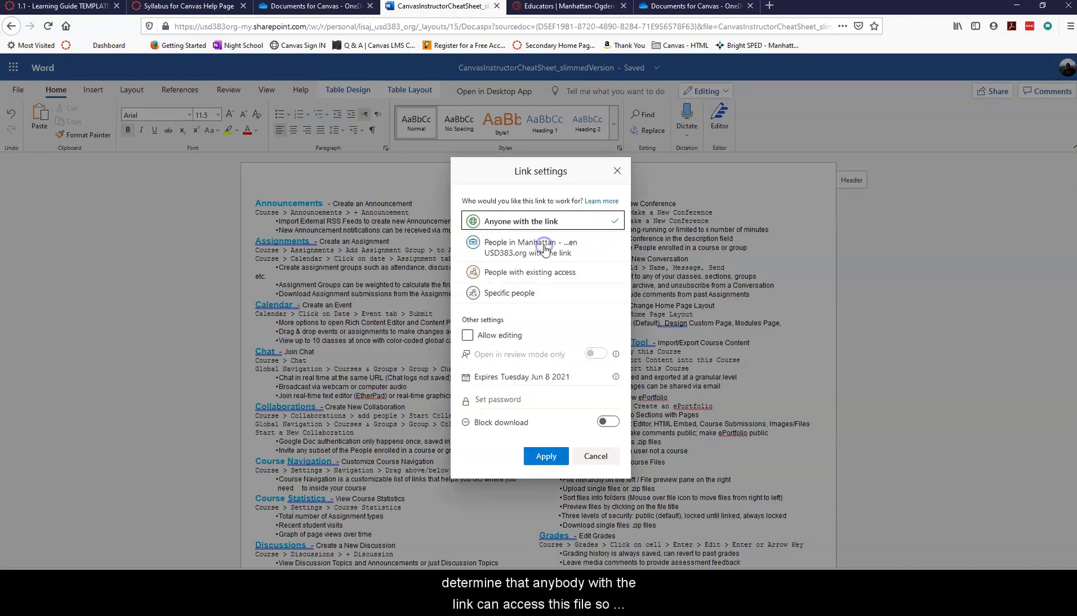
pyautogui.click(549, 461)
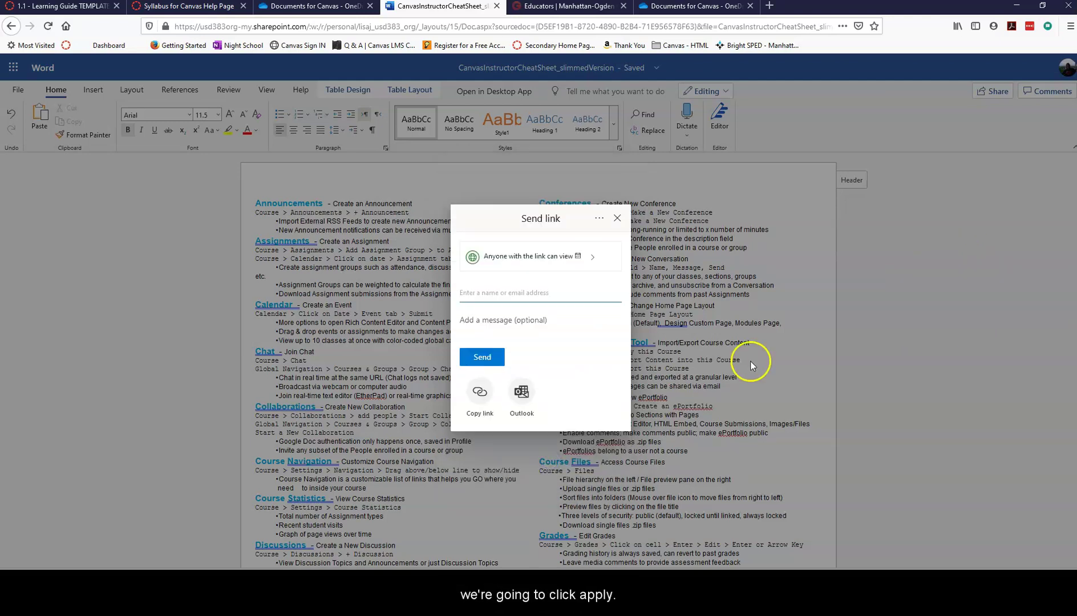
pyautogui.click(478, 404)
pyautogui.click(599, 331)
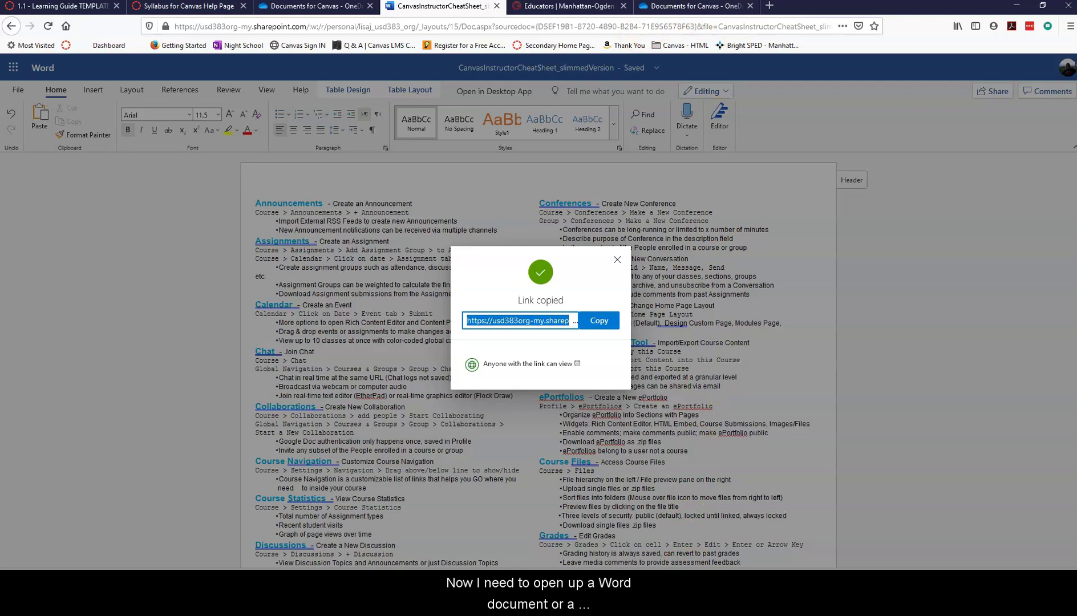
# Paste the sharing link as plain text into a blank Word document so it becomes a hyperlink.
pyautogui.moveTo(619, 606)
pyautogui.click(679, 542)
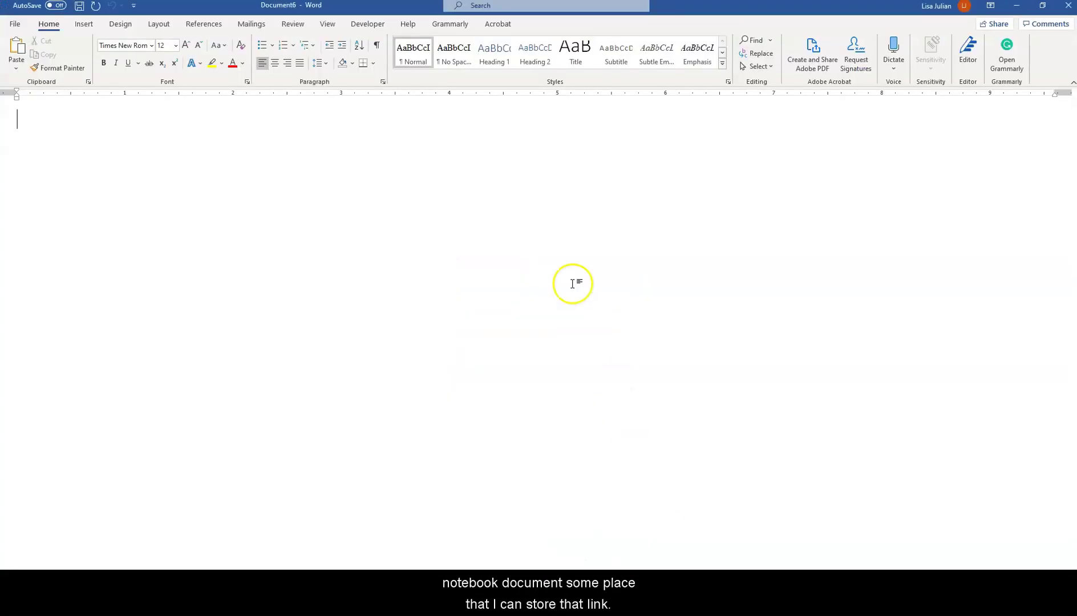
pyautogui.rightClick(557, 168)
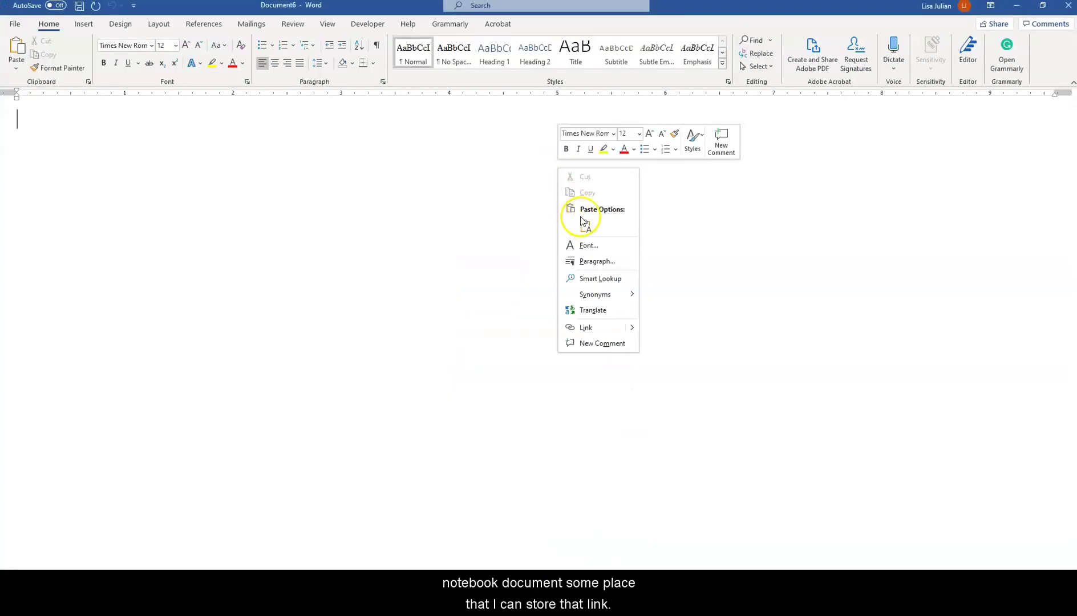
pyautogui.click(586, 227)
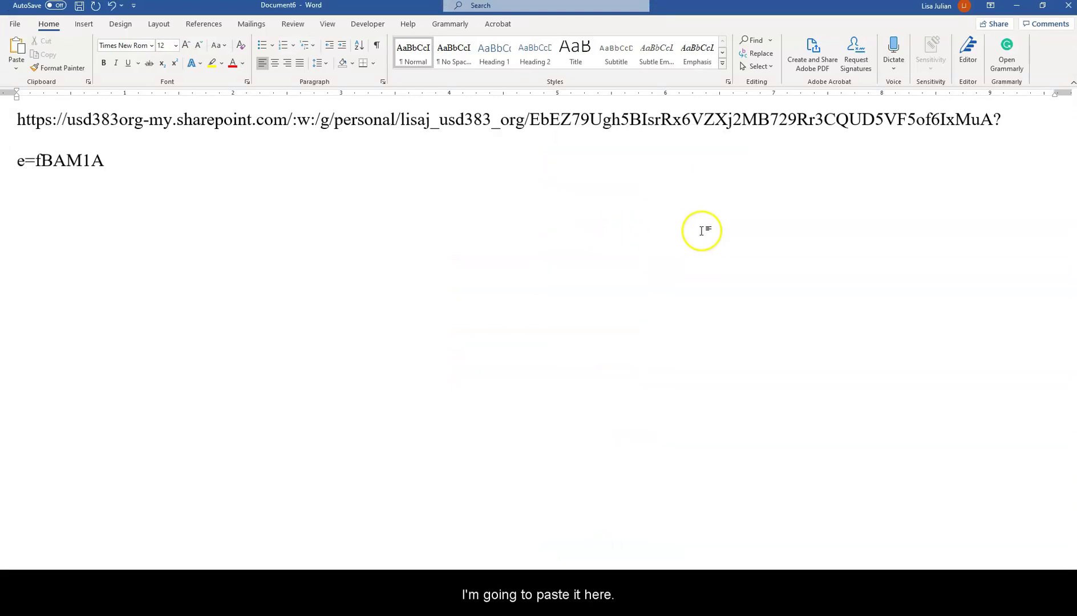
pyautogui.press('Return')
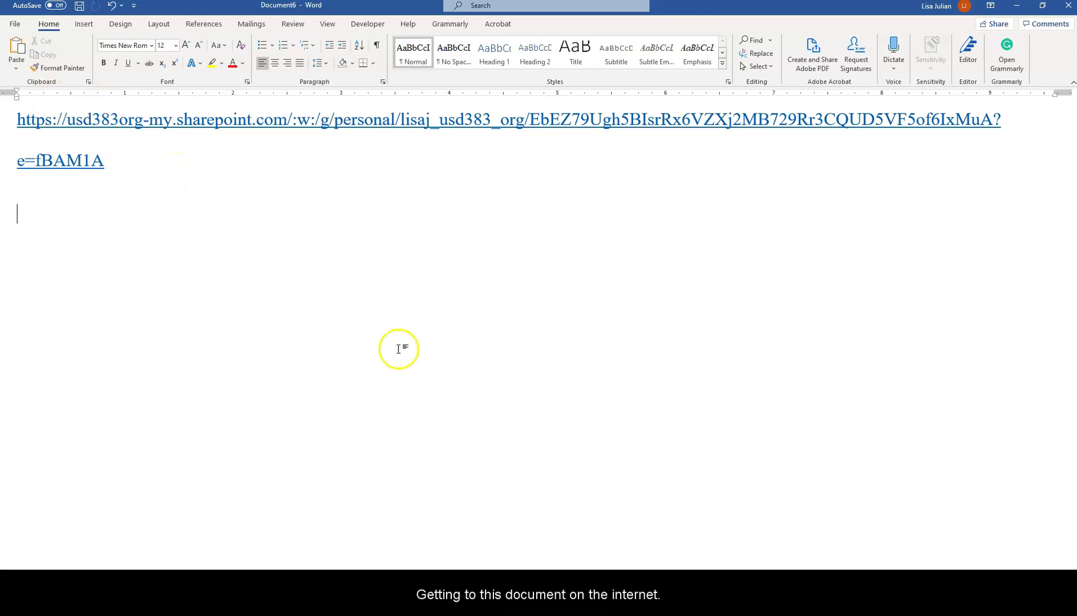
pyautogui.hotkey('alt', 'Tab')
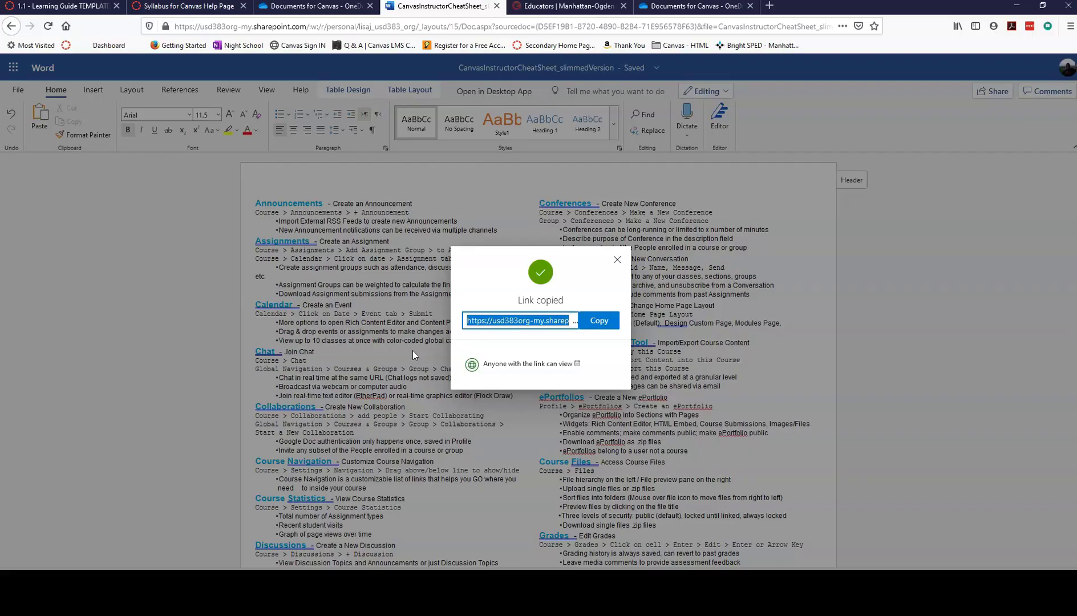
# Generate the cheat sheet's embed code at 300 px height and select the code for copying.
pyautogui.click(617, 261)
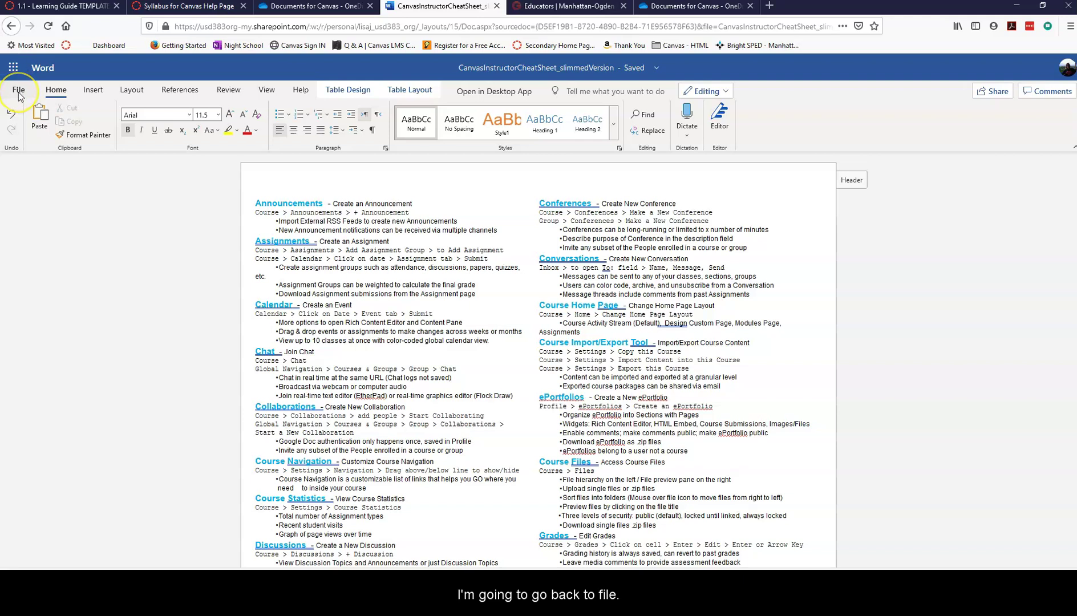
pyautogui.click(19, 93)
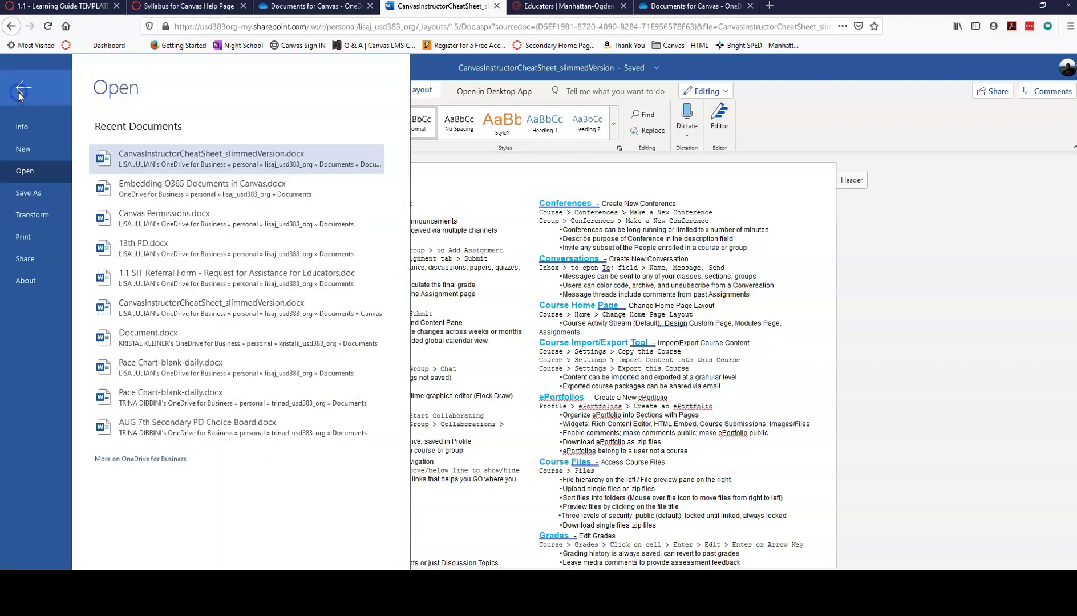
pyautogui.click(39, 266)
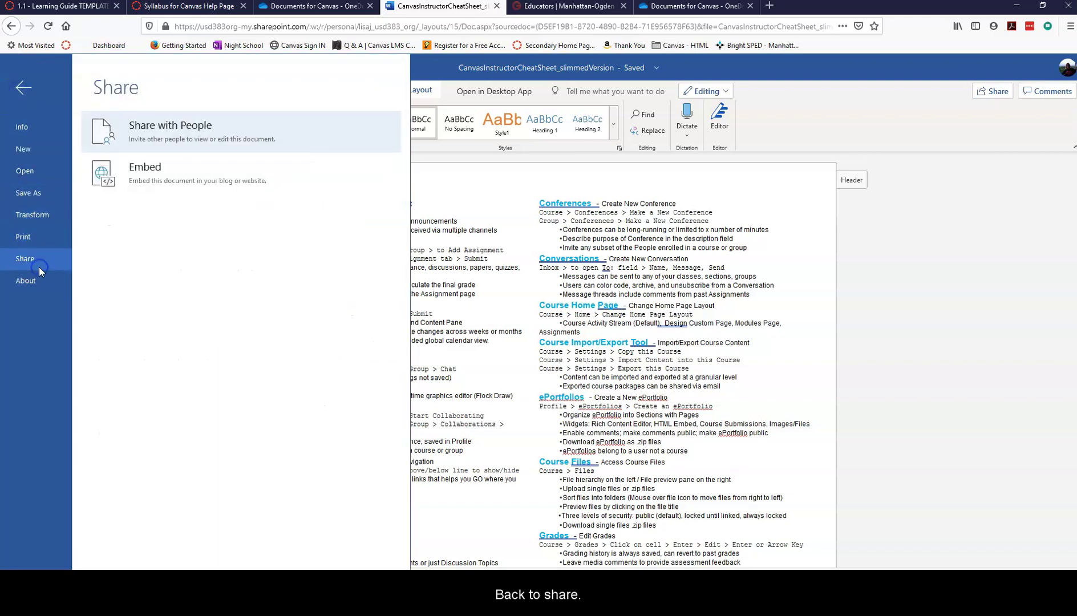
pyautogui.click(184, 188)
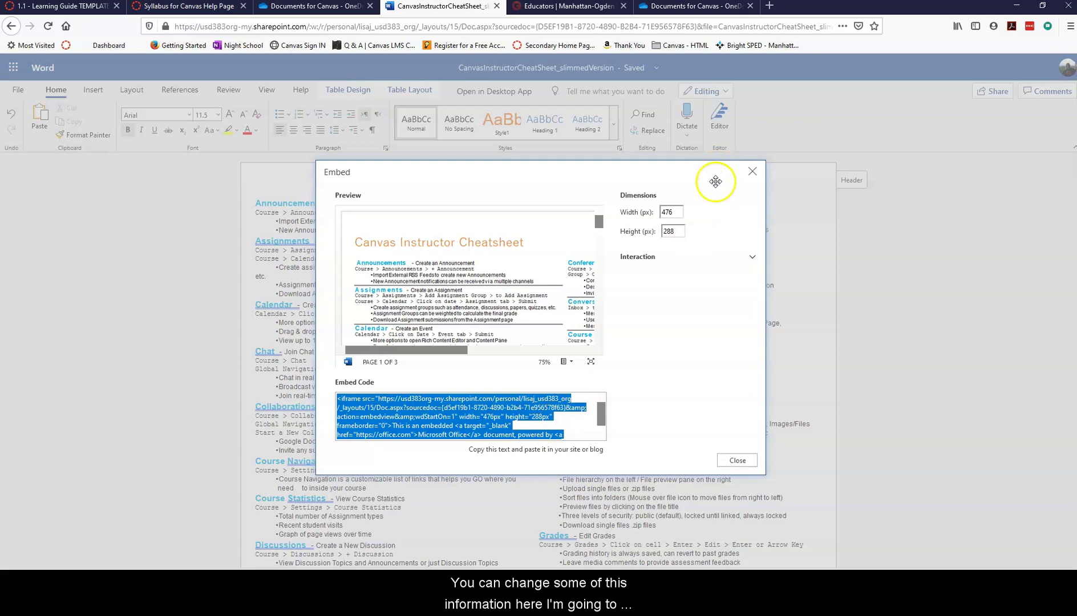
pyautogui.doubleClick(674, 230)
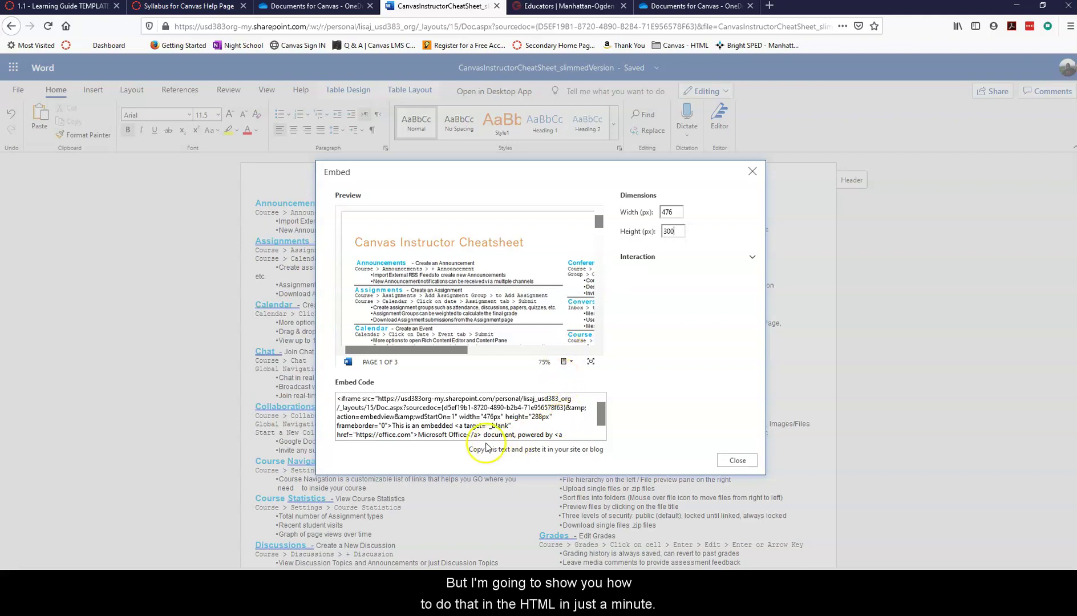
pyautogui.click(465, 428)
pyautogui.click(465, 429)
pyautogui.tripleClick(466, 429)
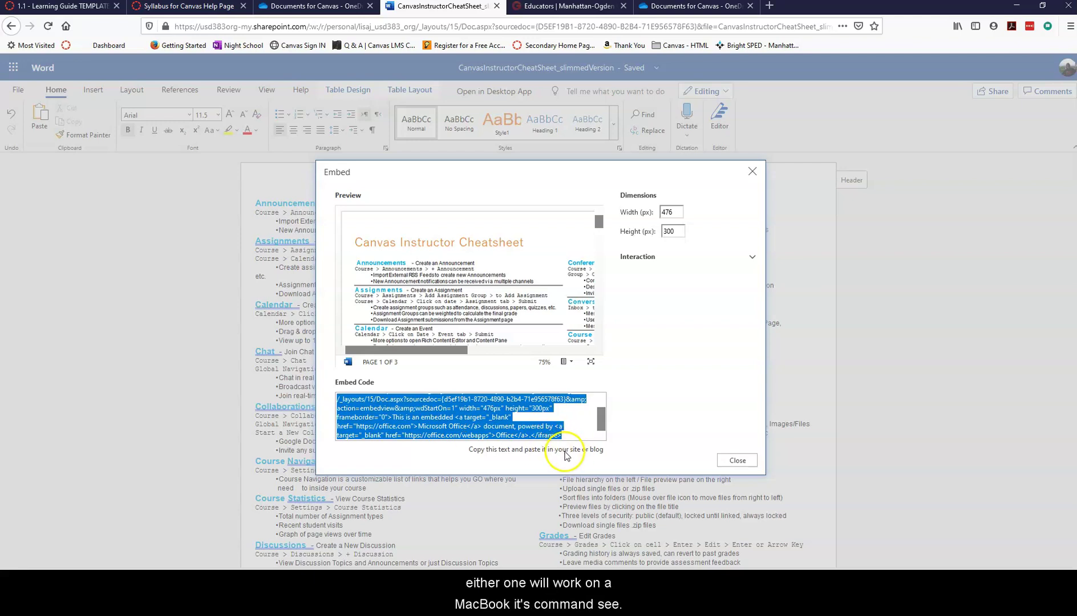
pyautogui.click(750, 462)
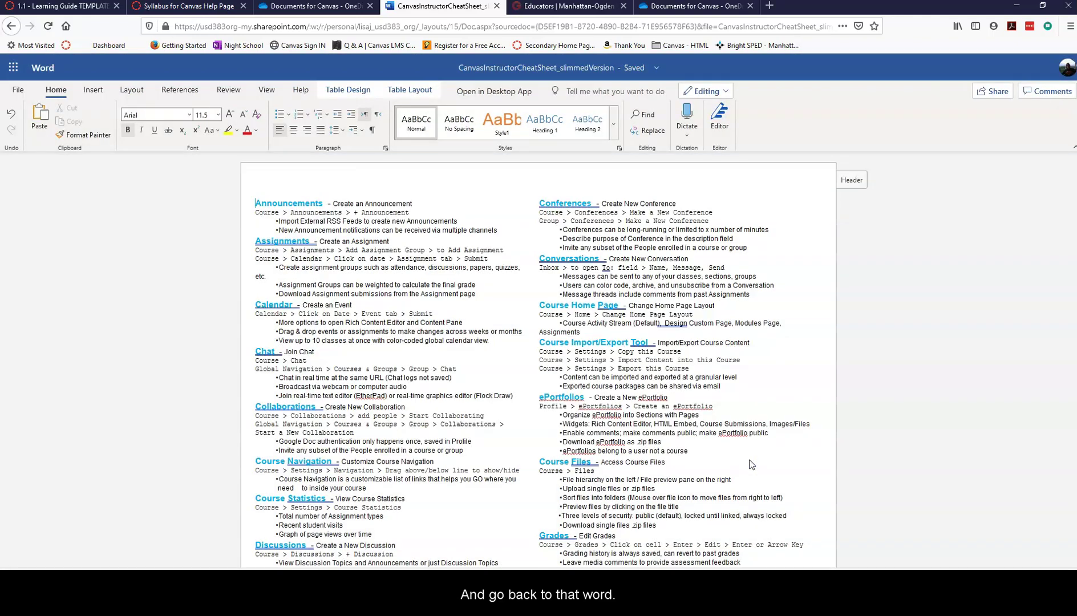
pyautogui.hotkey('alt', 'Tab')
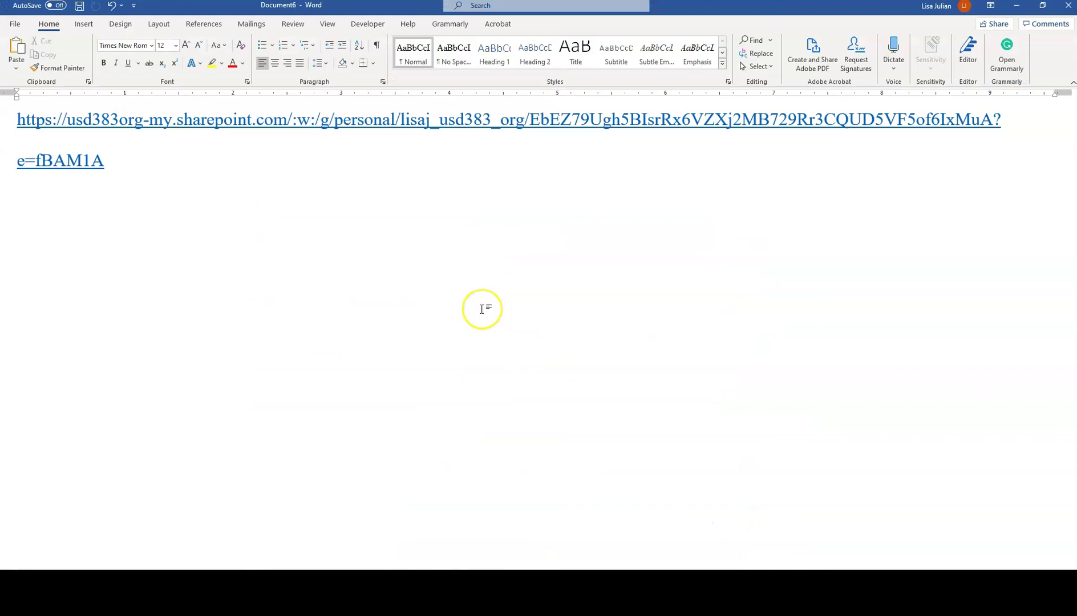
pyautogui.hotkey('ctrl', 'v')
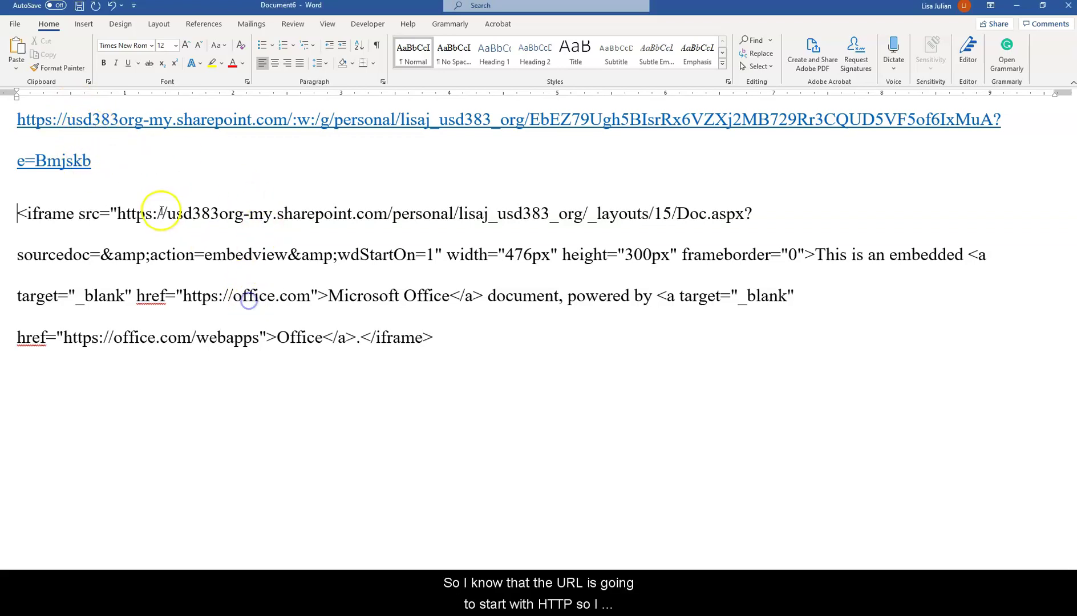
pyautogui.click(117, 213)
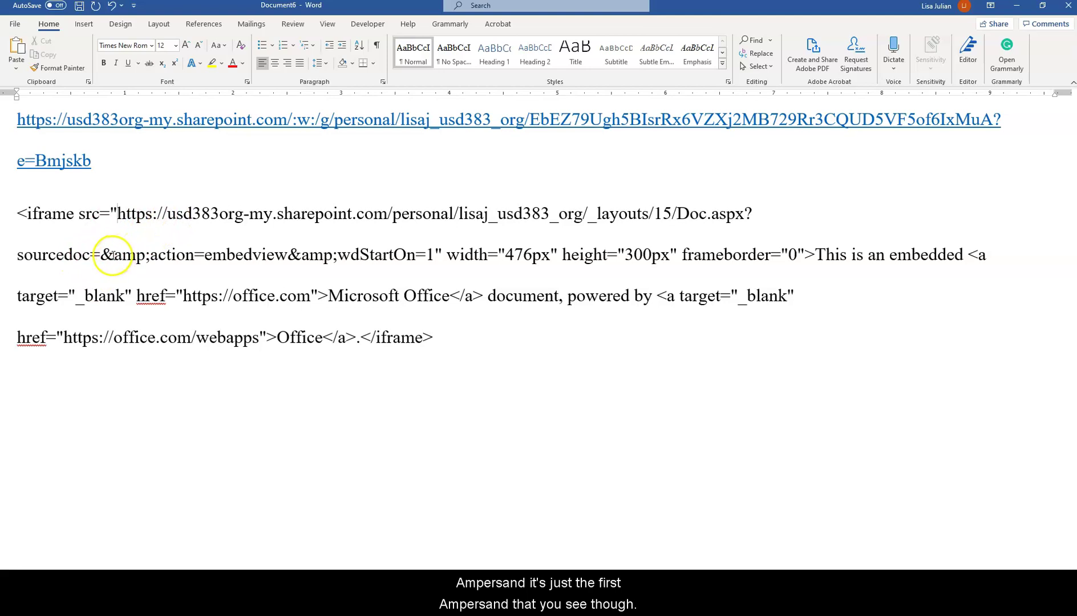
# Swap the iframe's old src address for the shared SharePoint link, removing the stray space.
pyautogui.click(117, 213)
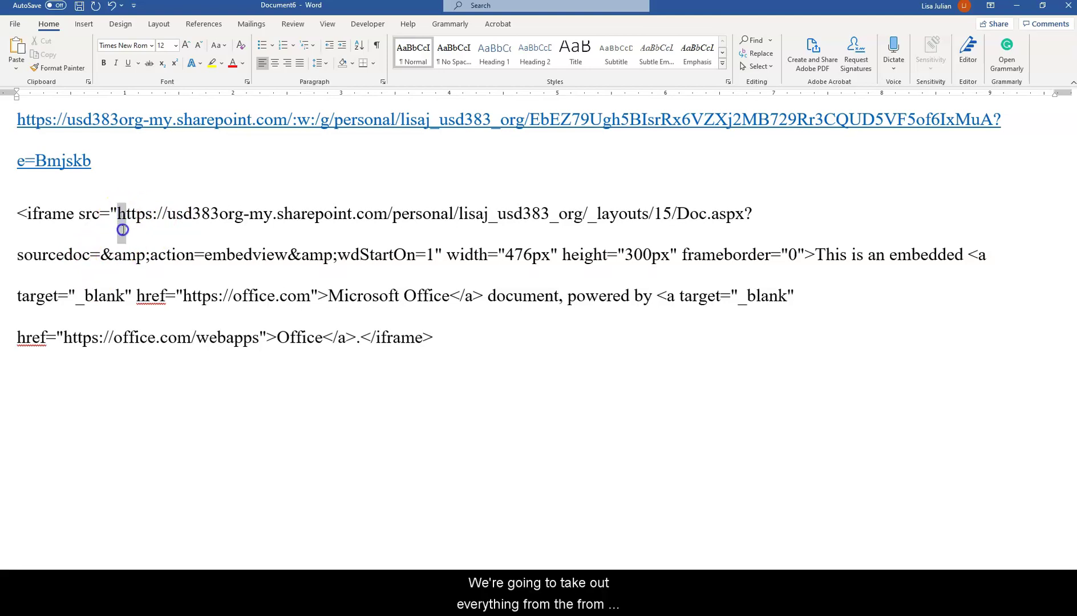
pyautogui.moveTo(119, 242); pyautogui.dragTo(99, 253)
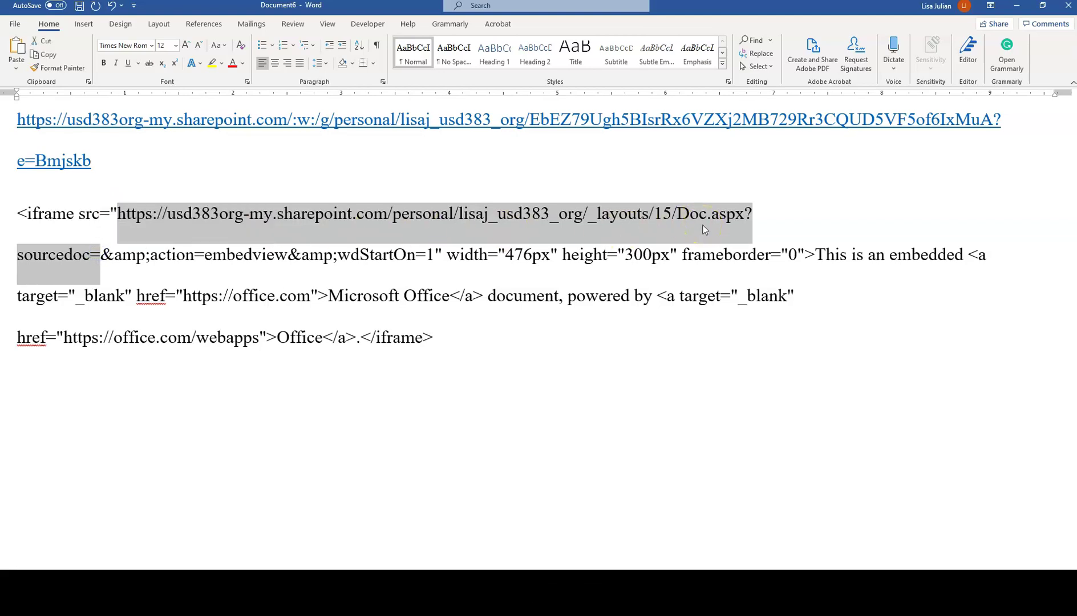
pyautogui.press('Delete')
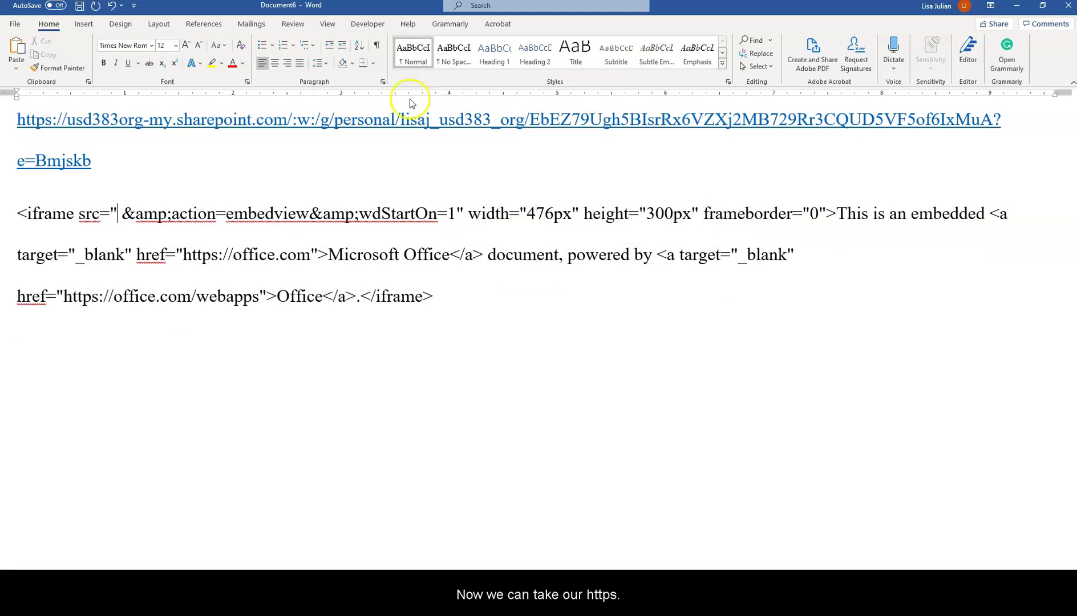
pyautogui.moveTo(51, 133); pyautogui.dragTo(190, 204)
pyautogui.hotkey('ctrl', 'c')
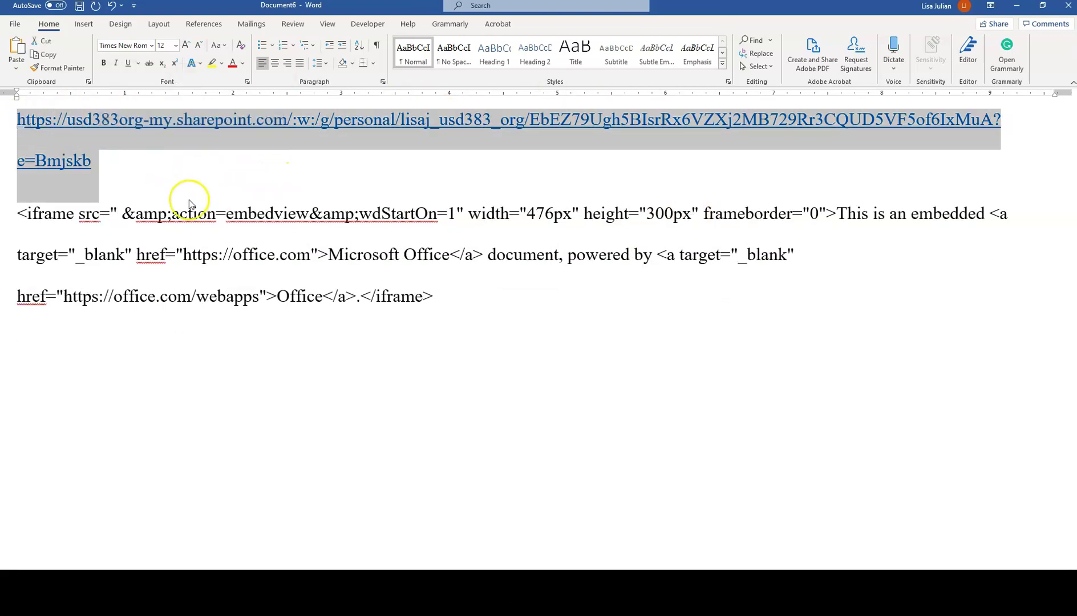
pyautogui.click(120, 213)
pyautogui.hotkey('ctrl', 'v')
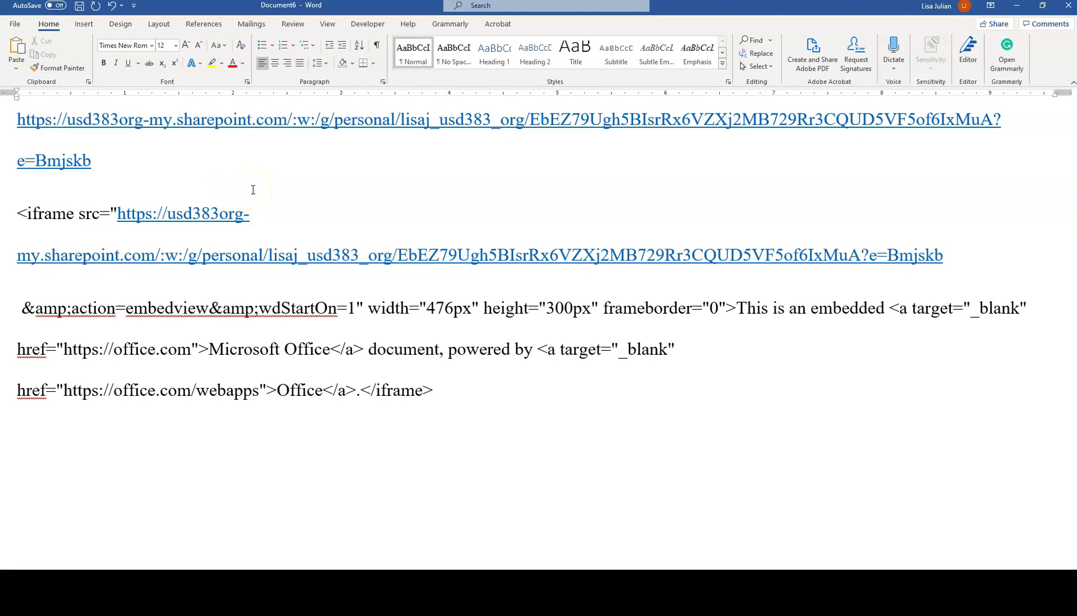
pyautogui.press('BackSpace')
pyautogui.press('BackSpace')
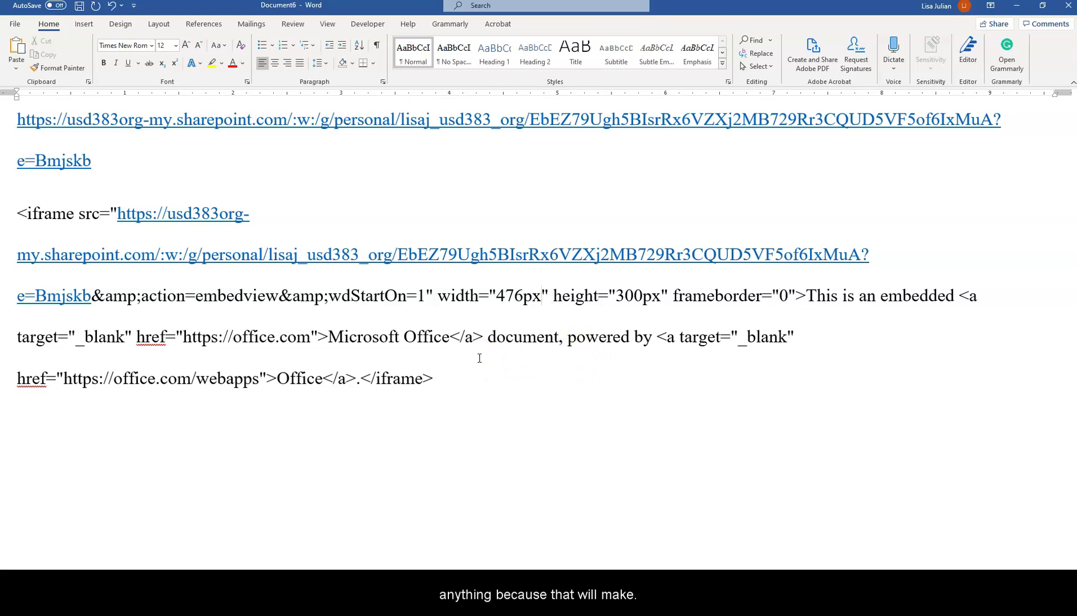
# Change the iframe width from 476px to 100%.
pyautogui.press('BackSpace')
pyautogui.press('BackSpace')
pyautogui.press('BackSpace')
pyautogui.press('BackSpace')
pyautogui.press('BackSpace')
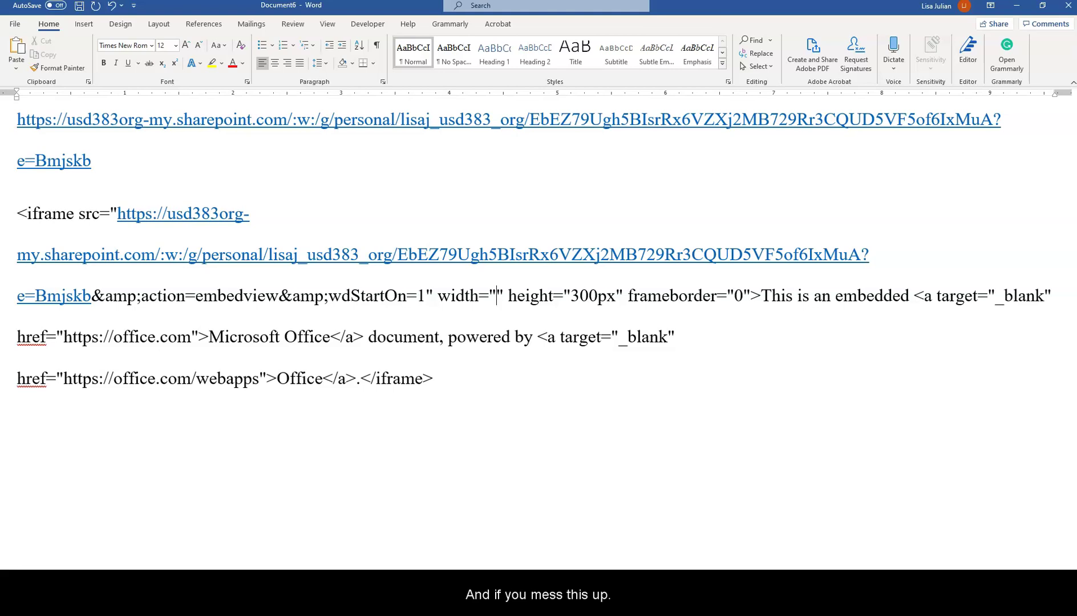
pyautogui.write('100')
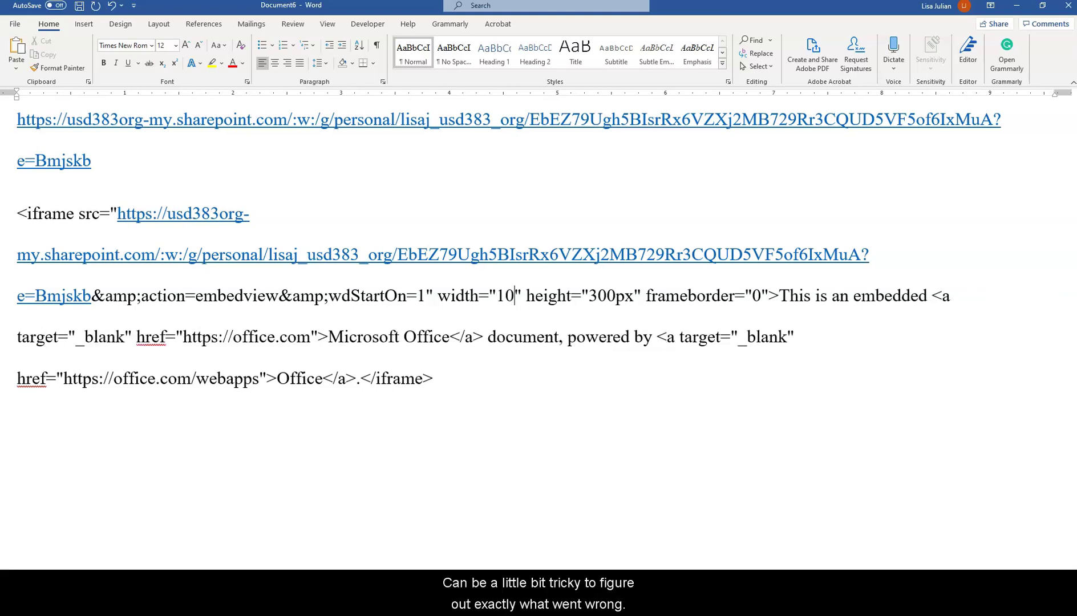
pyautogui.write('%')
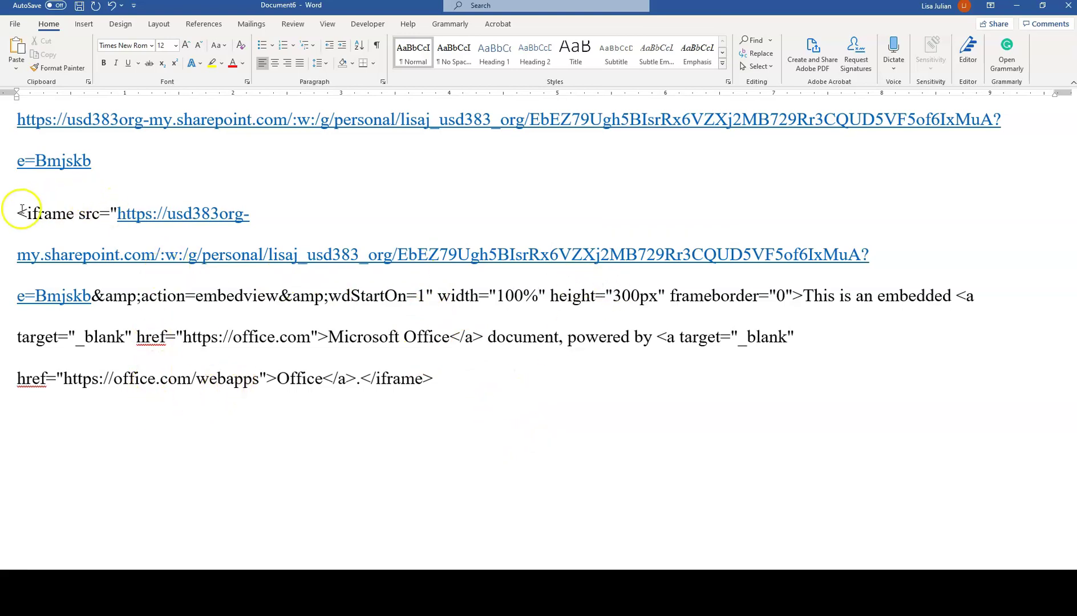
# Copy the complete iframe embed code and return to the browser.
pyautogui.moveTo(14, 213); pyautogui.dragTo(495, 393)
pyautogui.hotkey('ctrl', 'c')
pyautogui.rightClick(355, 368)
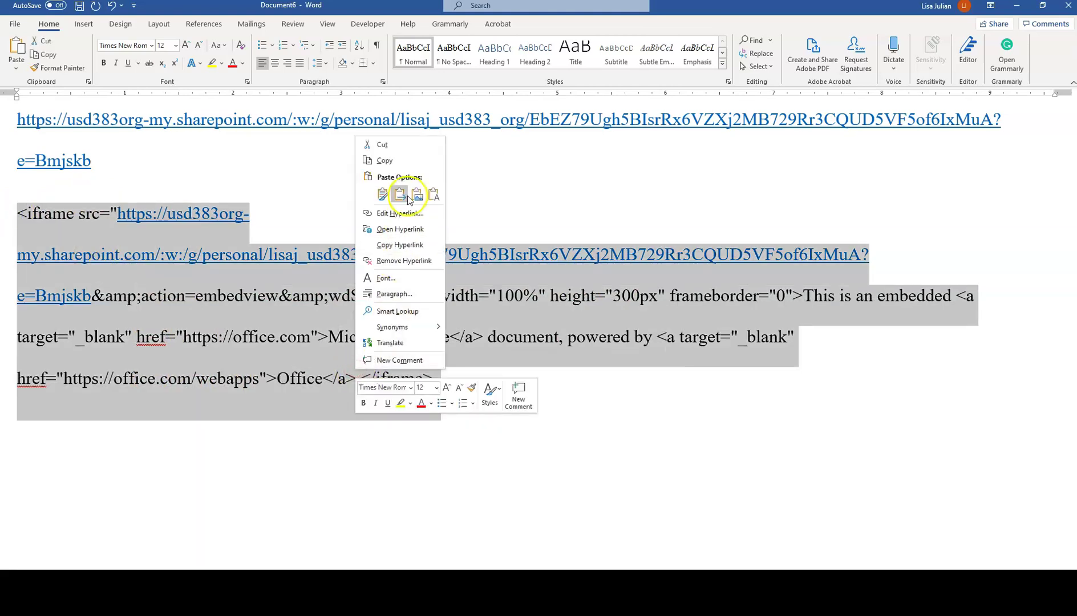
pyautogui.click(394, 164)
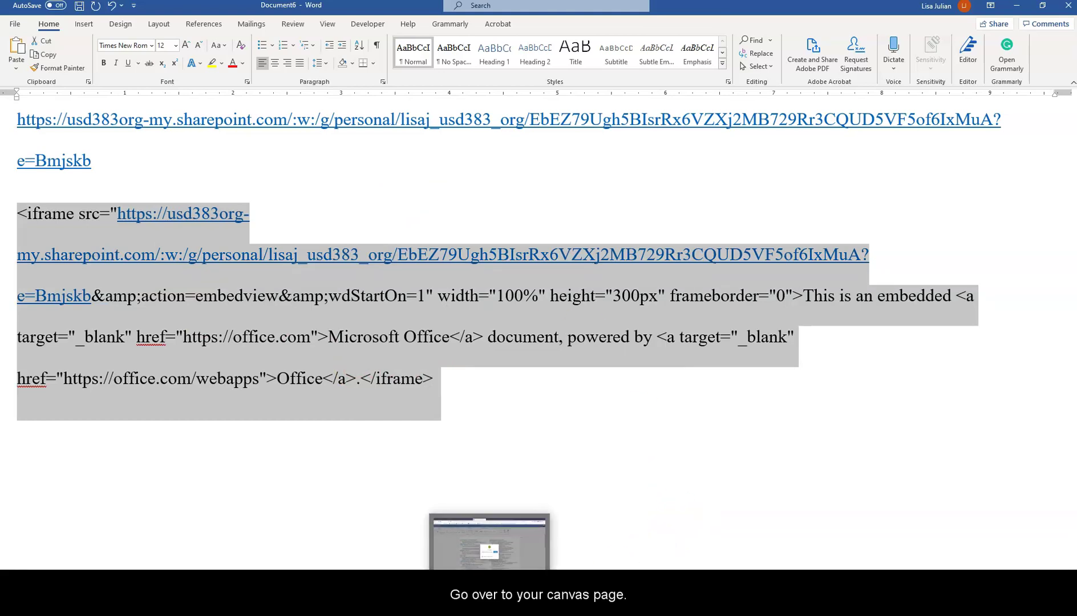
pyautogui.click(551, 506)
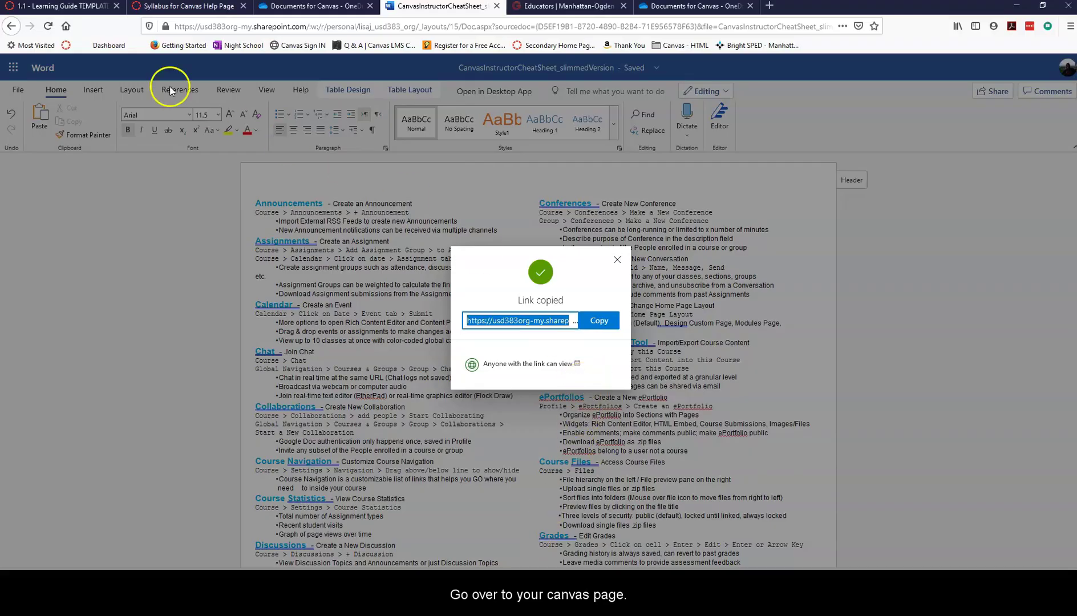
# Discard the pending edit, re-edit the syllabus and delete the broken embedded frame.
pyautogui.click(181, 6)
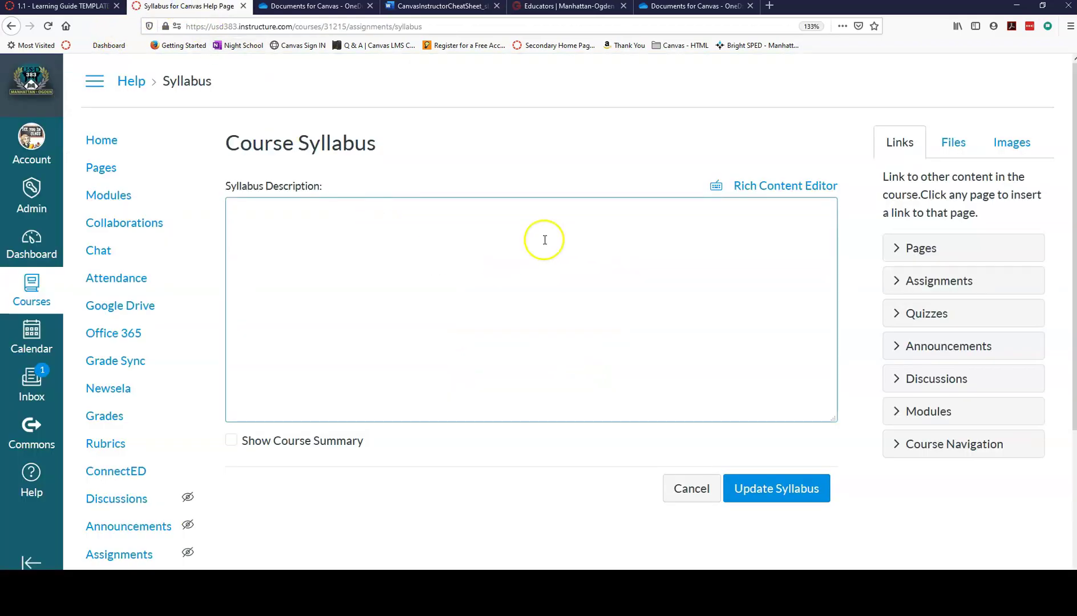
pyautogui.click(685, 504)
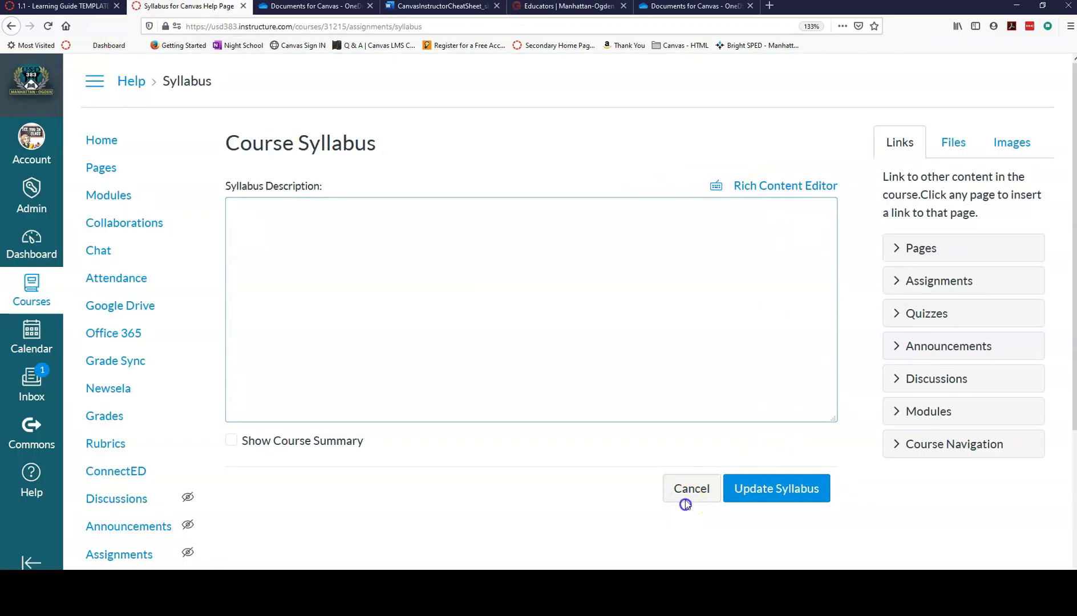
pyautogui.click(808, 145)
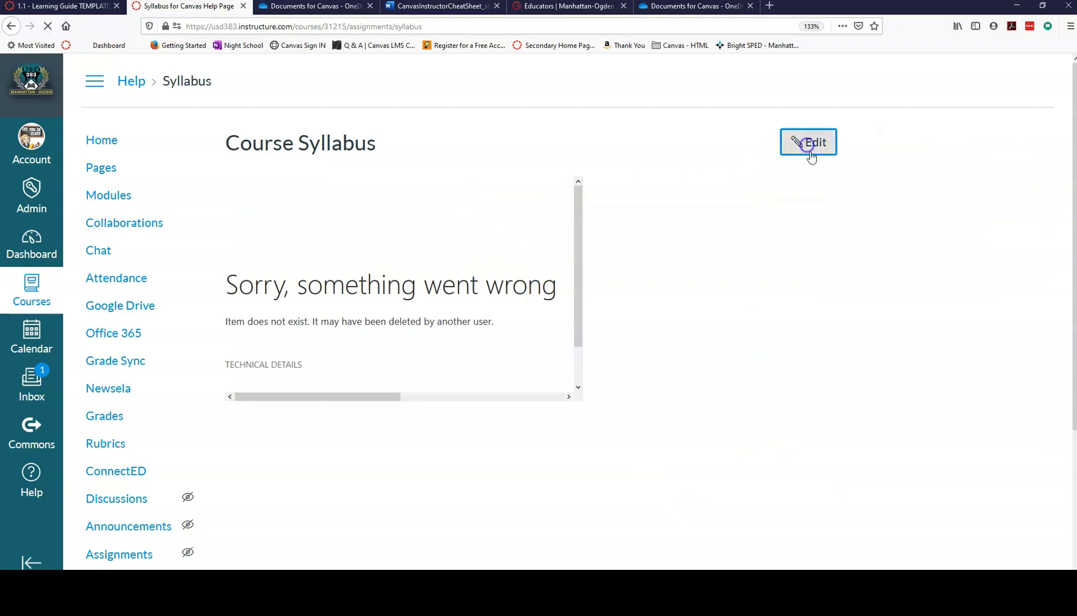
pyautogui.click(633, 325)
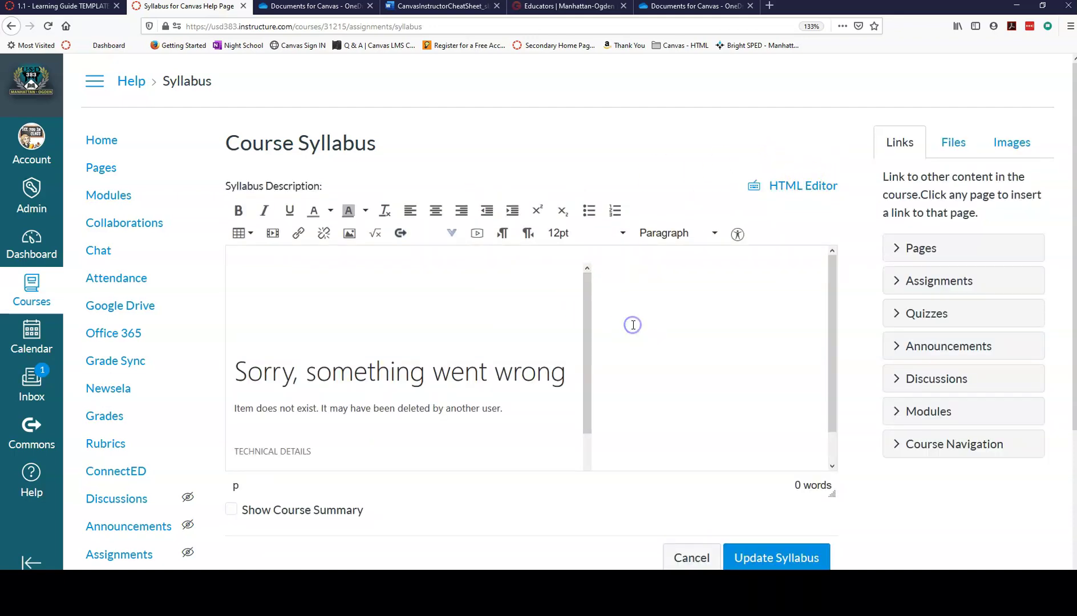
pyautogui.press('Delete')
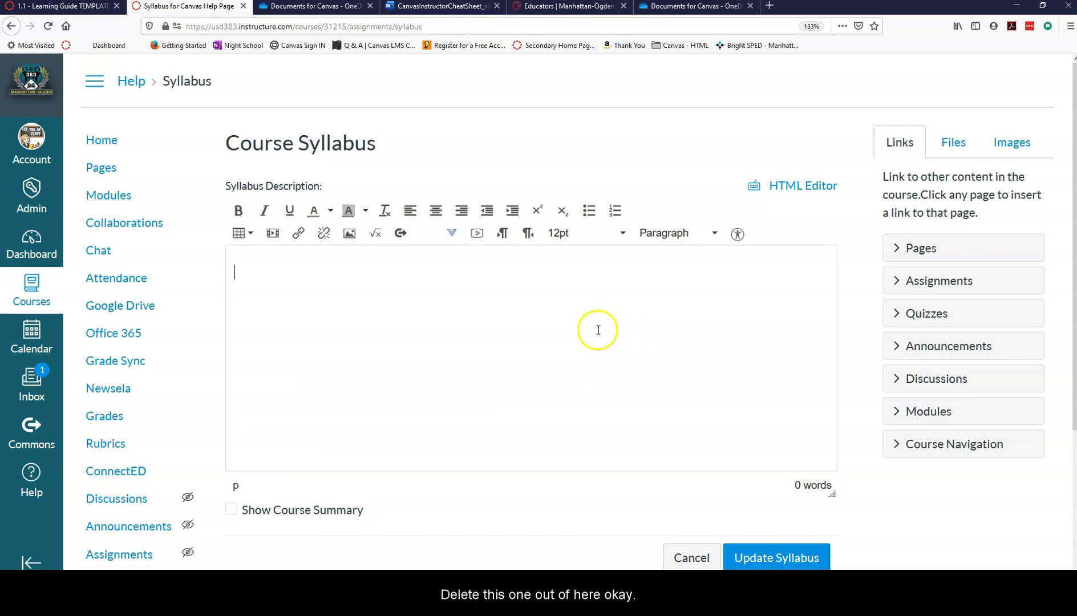
# Insert the copied iframe code through the media Embed option.
pyautogui.click(274, 234)
pyautogui.click(441, 275)
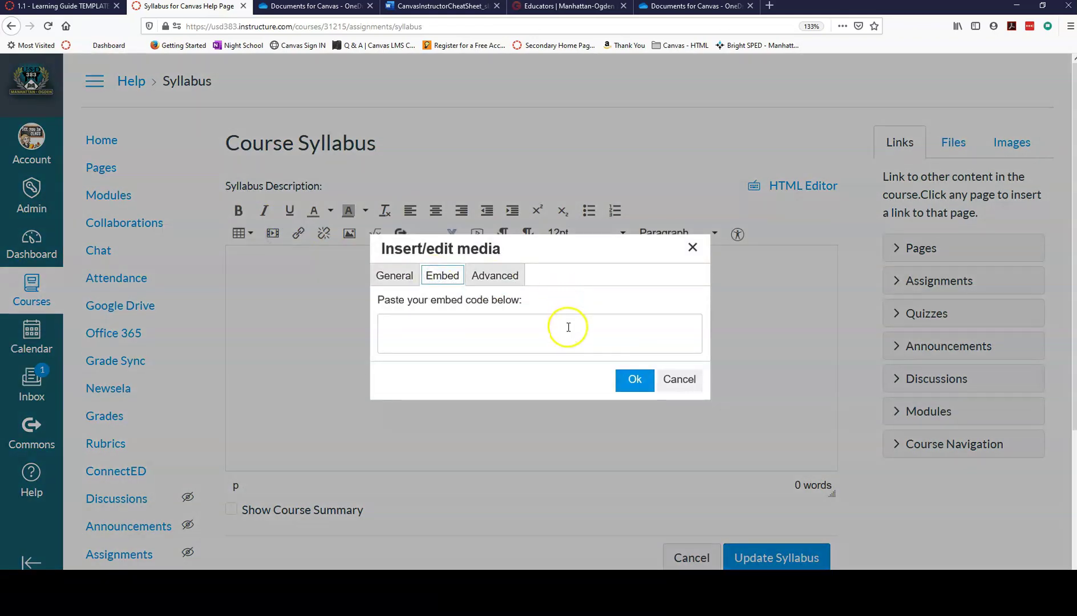
pyautogui.click(568, 327)
pyautogui.hotkey('ctrl', 'v')
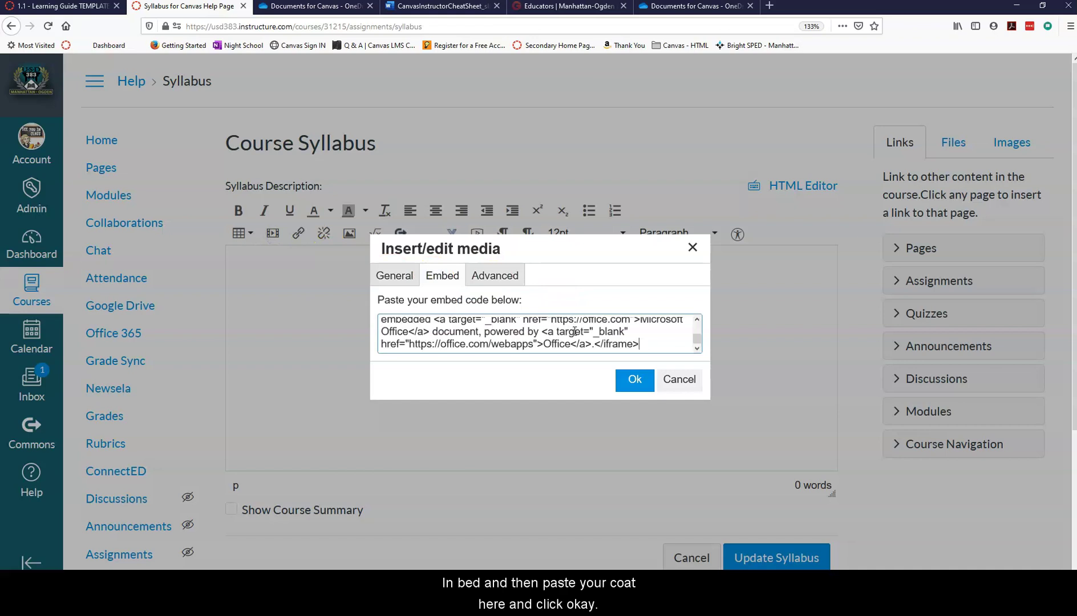
pyautogui.click(625, 379)
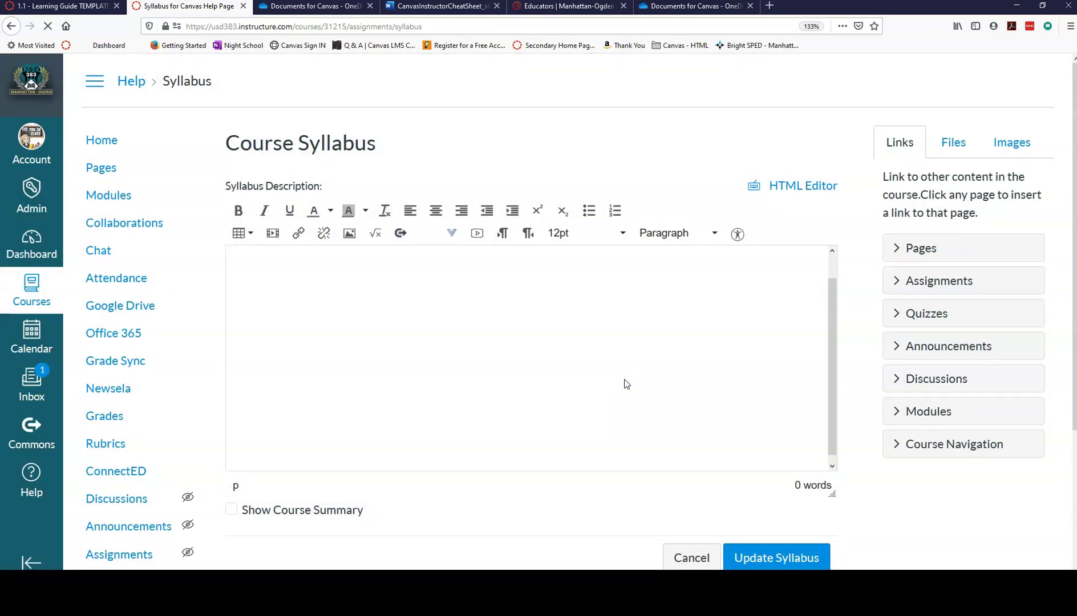
# In the HTML editor, remove the duplicate iframe code, leaving one, and update the syllabus.
pyautogui.click(792, 187)
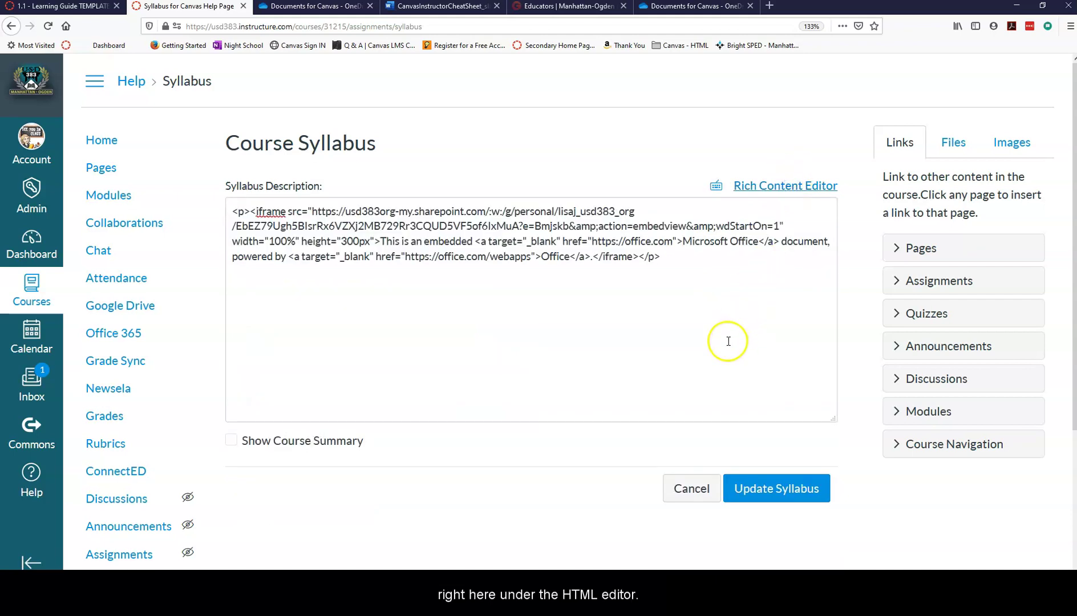
pyautogui.press('Return')
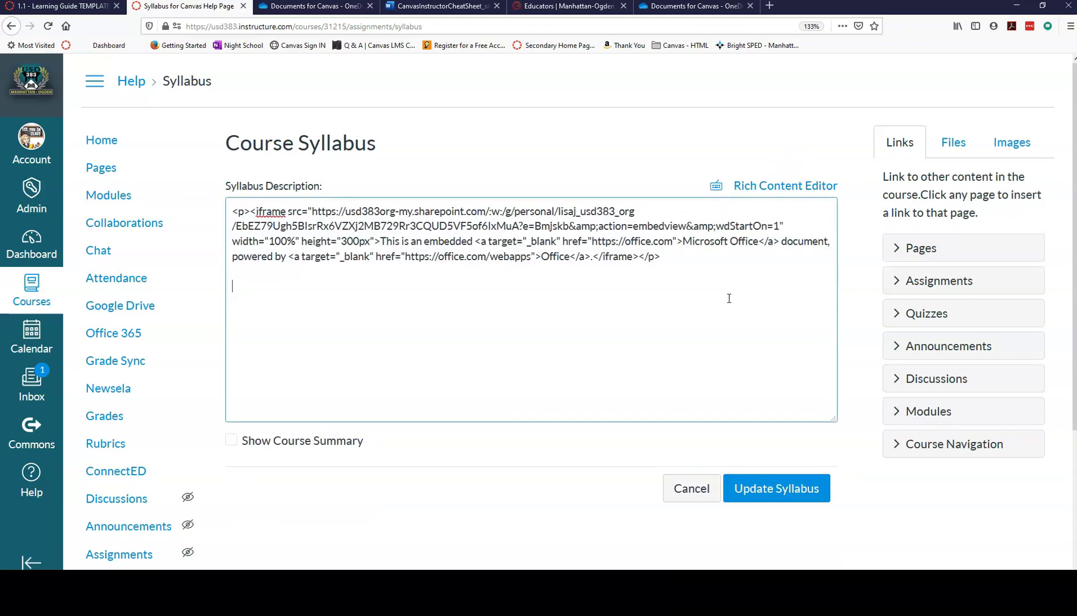
pyautogui.hotkey('ctrl', 'v')
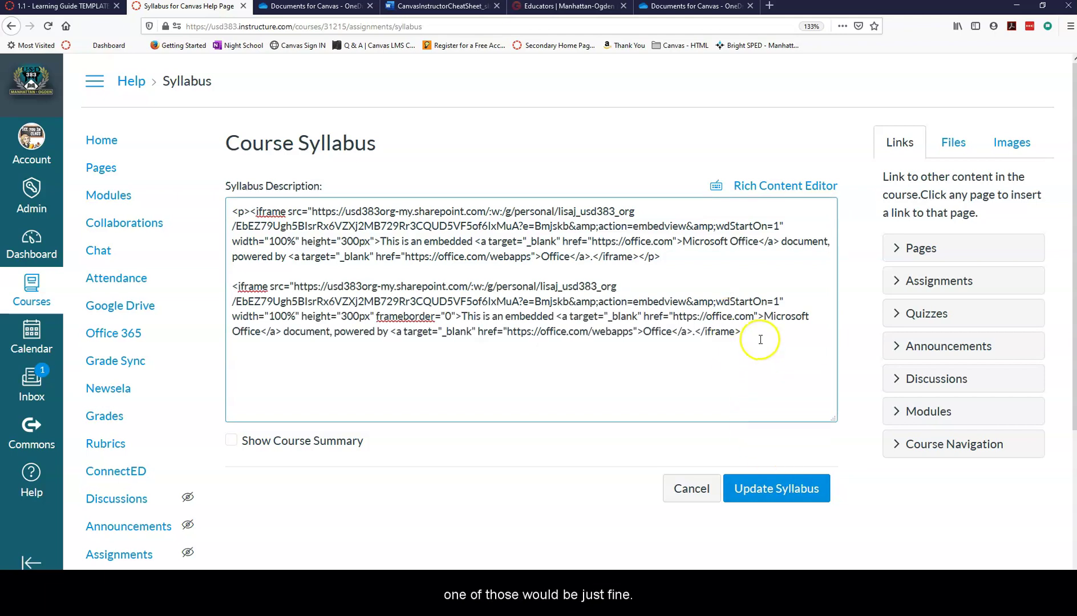
pyautogui.moveTo(761, 340); pyautogui.dragTo(202, 289)
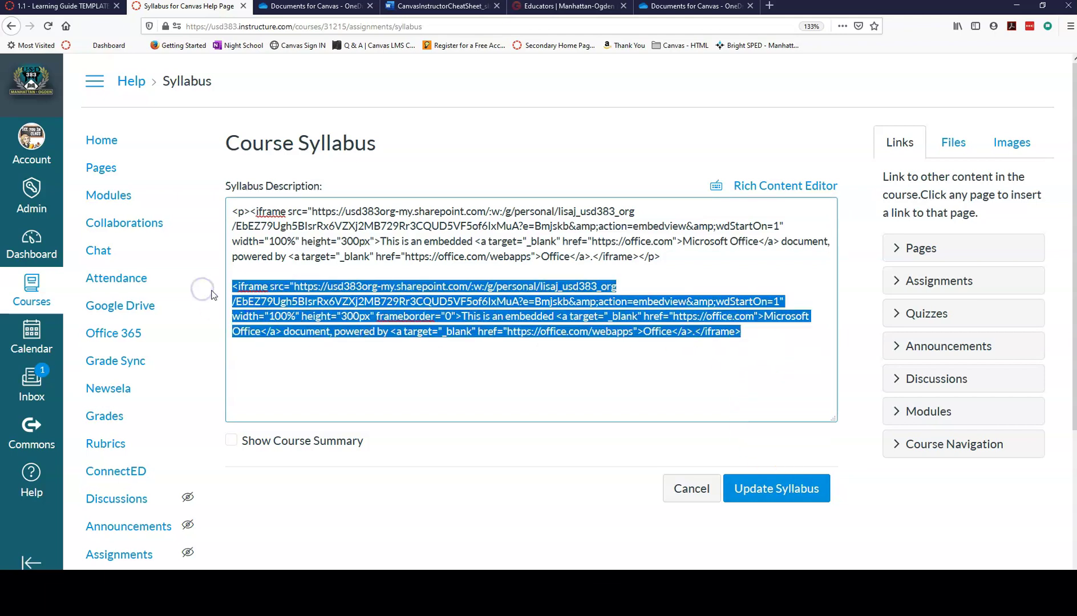
pyautogui.press('BackSpace')
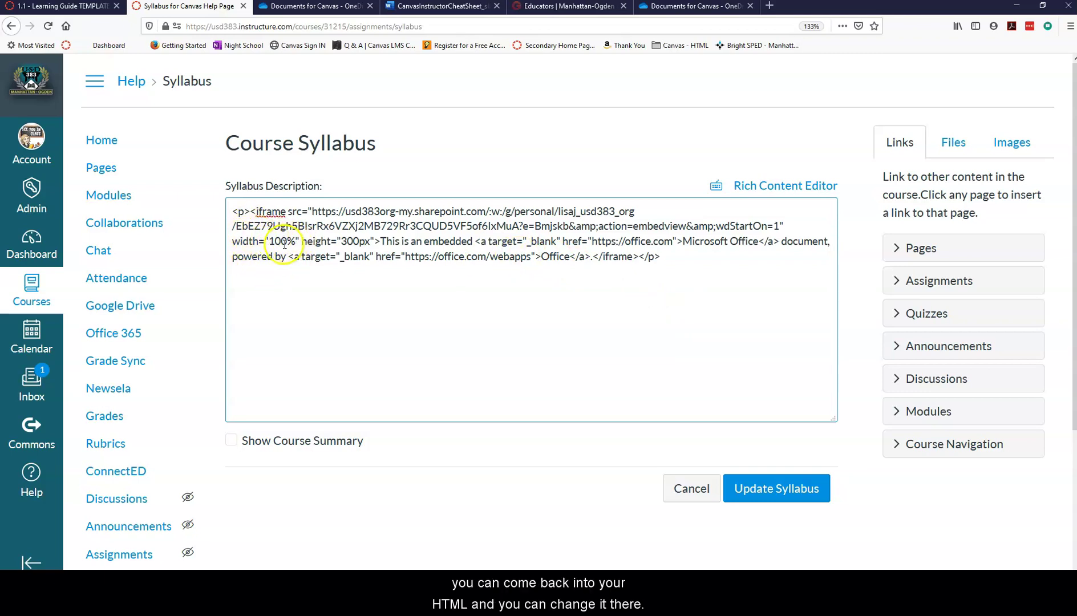
pyautogui.click(781, 492)
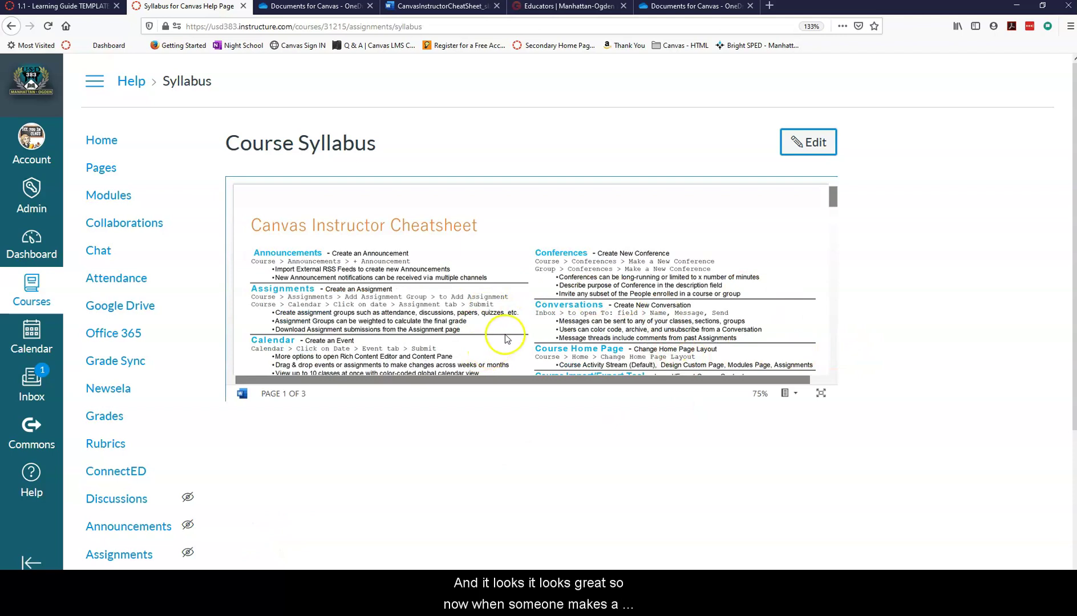
# Scroll the embedded Canvas Instructor Cheatsheet on the syllabus page, then return to its Word for the web tab.
pyautogui.scroll(-3, 504, 332)
pyautogui.scroll(3, 505, 335)
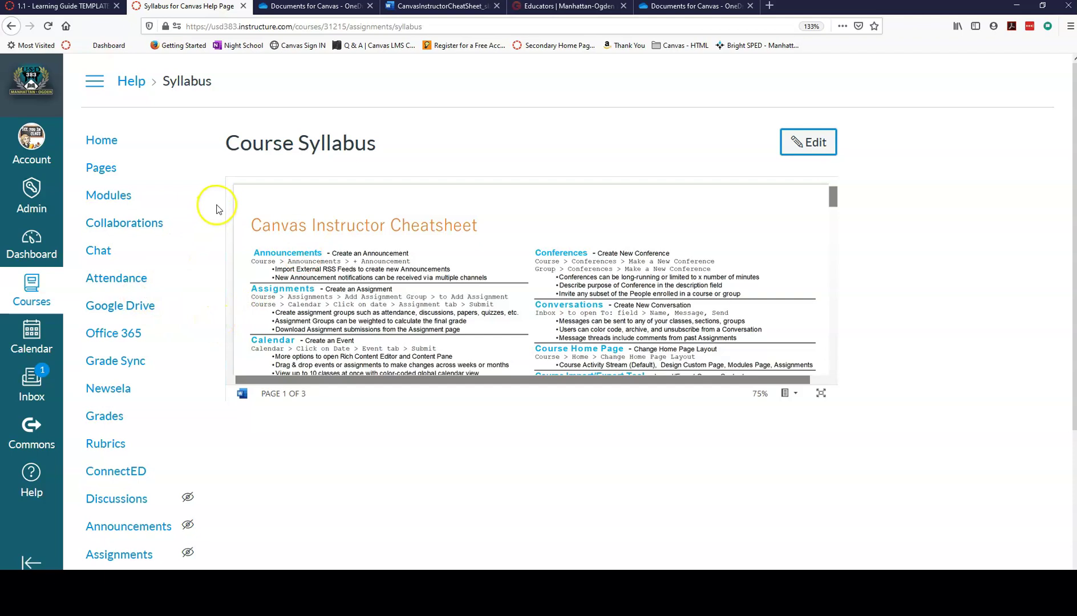
pyautogui.click(618, 485)
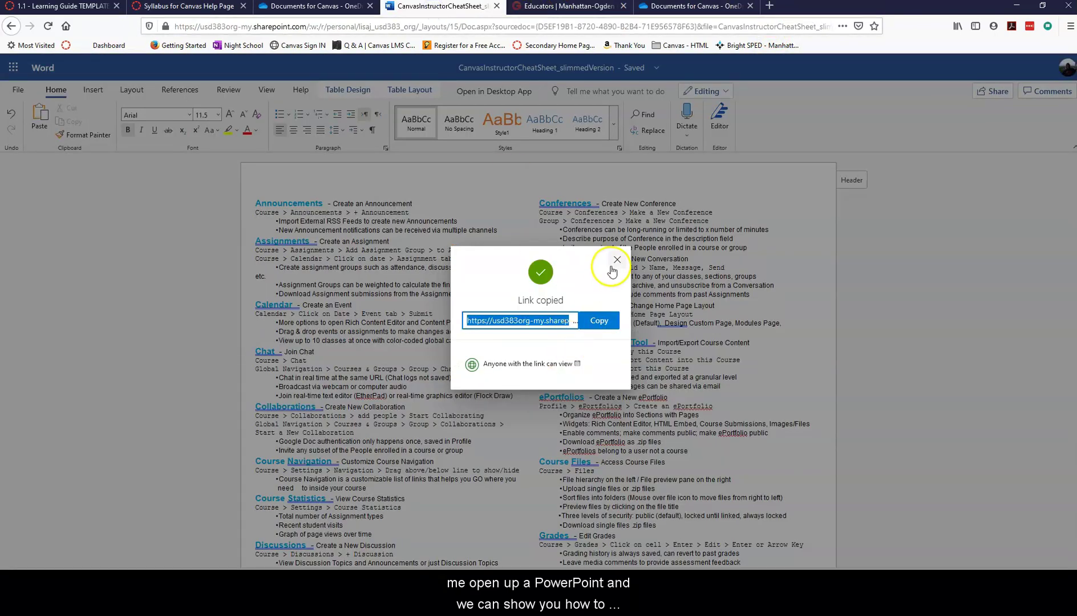
# Dismiss the link-copied notice and open 2013 parent orientation.pptx from OneDrive's My files.
pyautogui.click(617, 260)
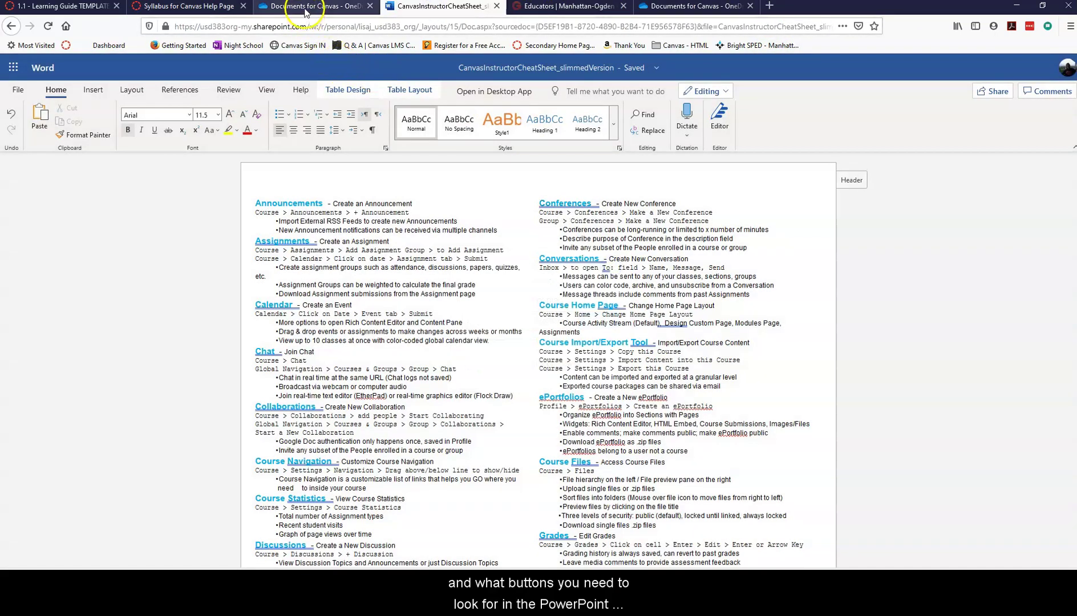
pyautogui.click(306, 8)
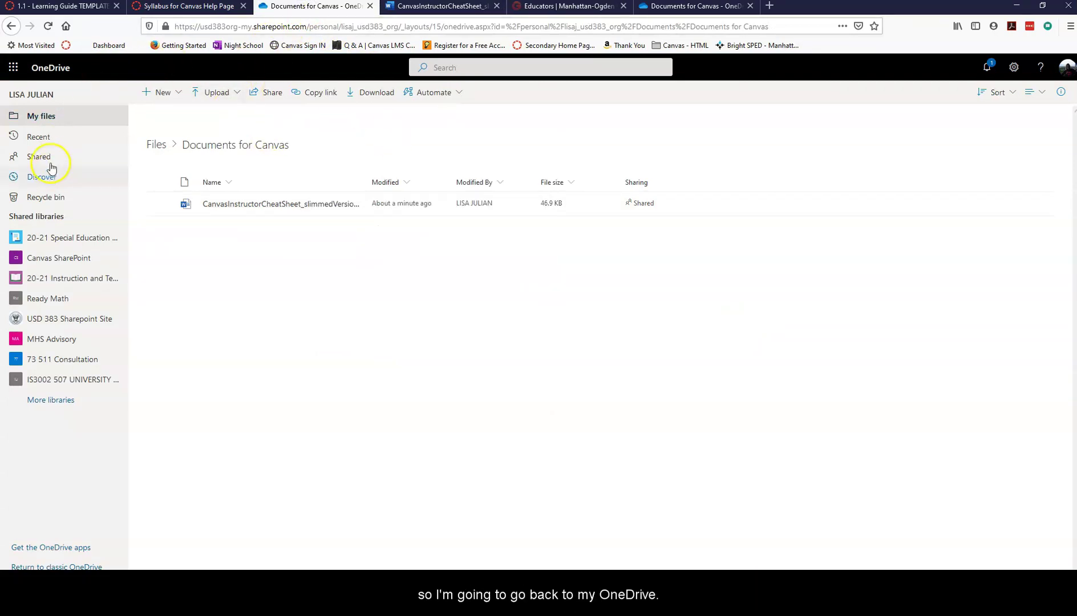
pyautogui.click(49, 116)
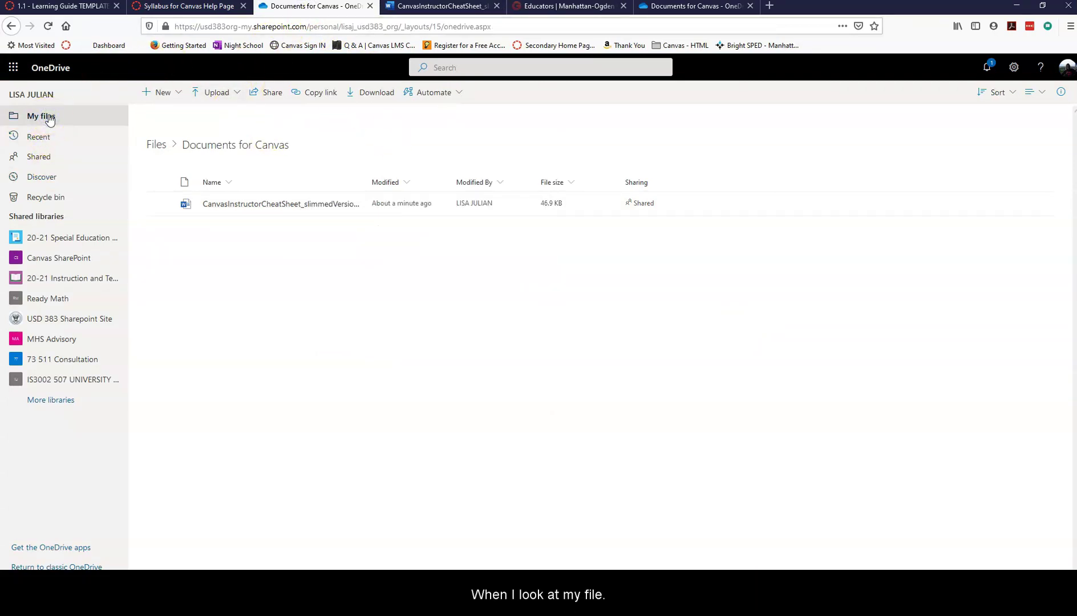
pyautogui.scroll(-7, 611, 386)
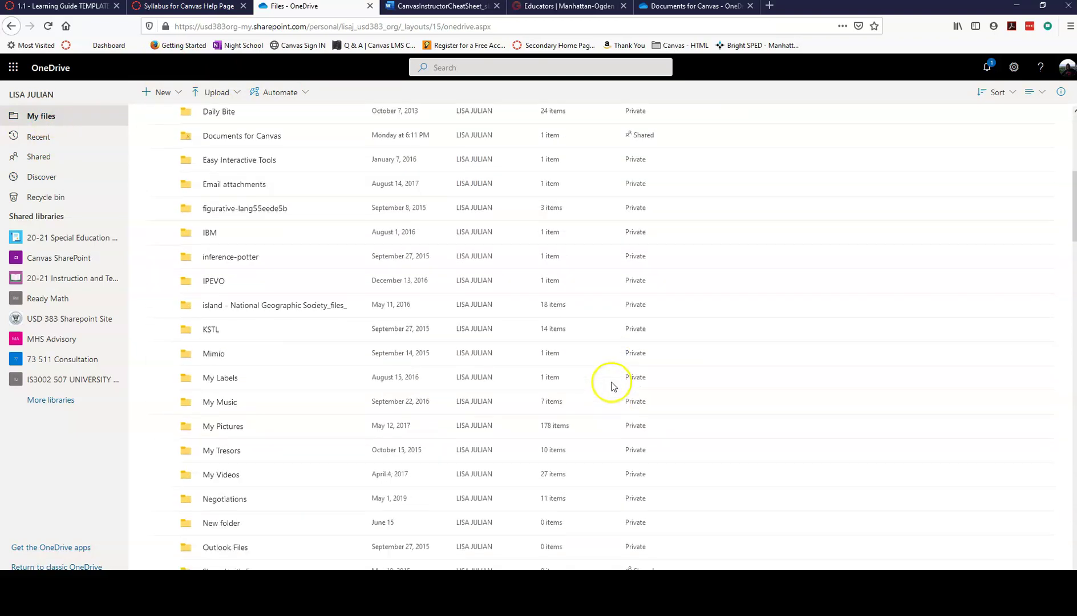
pyautogui.scroll(-8, 611, 387)
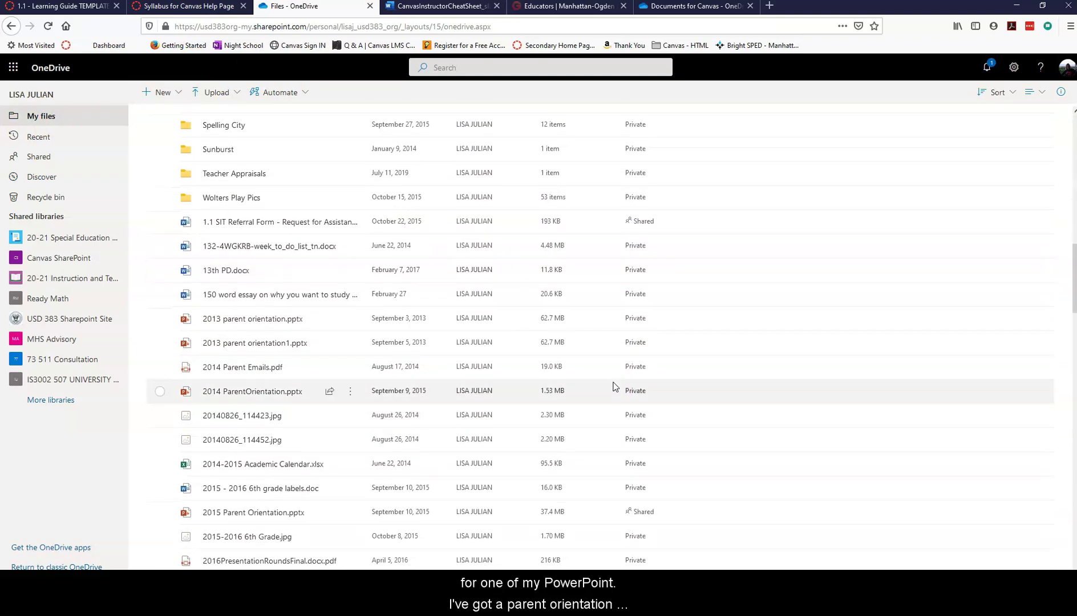
pyautogui.click(244, 323)
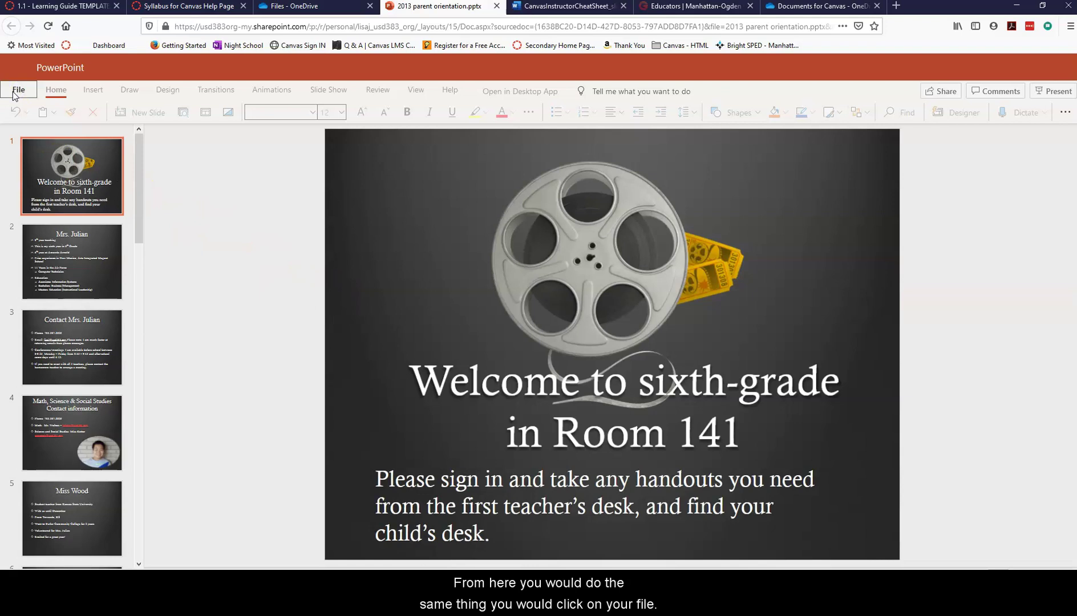
# Set the presentation's share link to Anyone with the link (view only) and copy it.
pyautogui.click(18, 92)
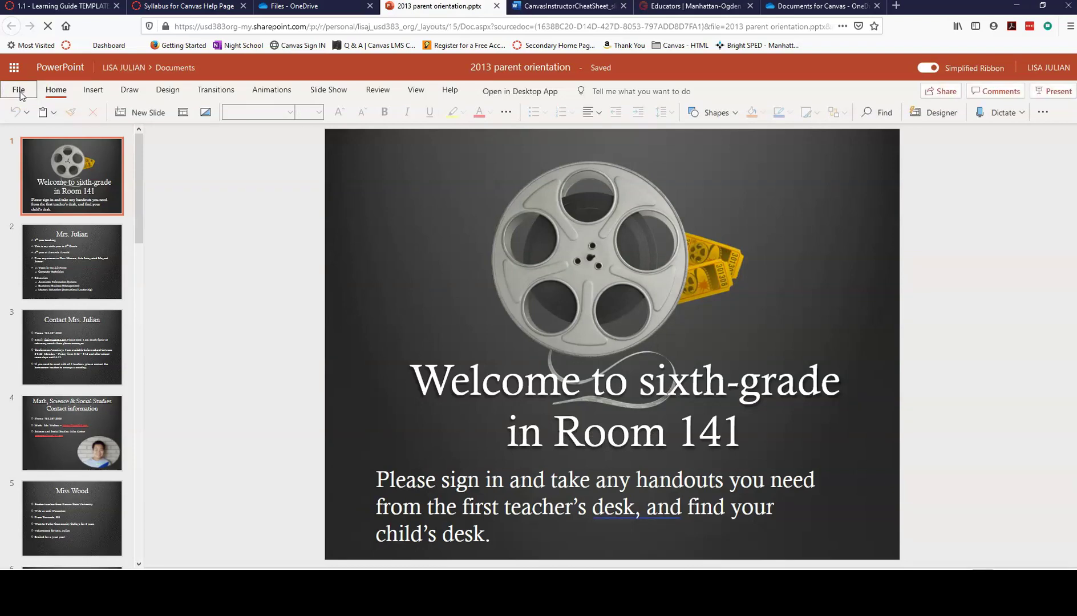
pyautogui.click(19, 92)
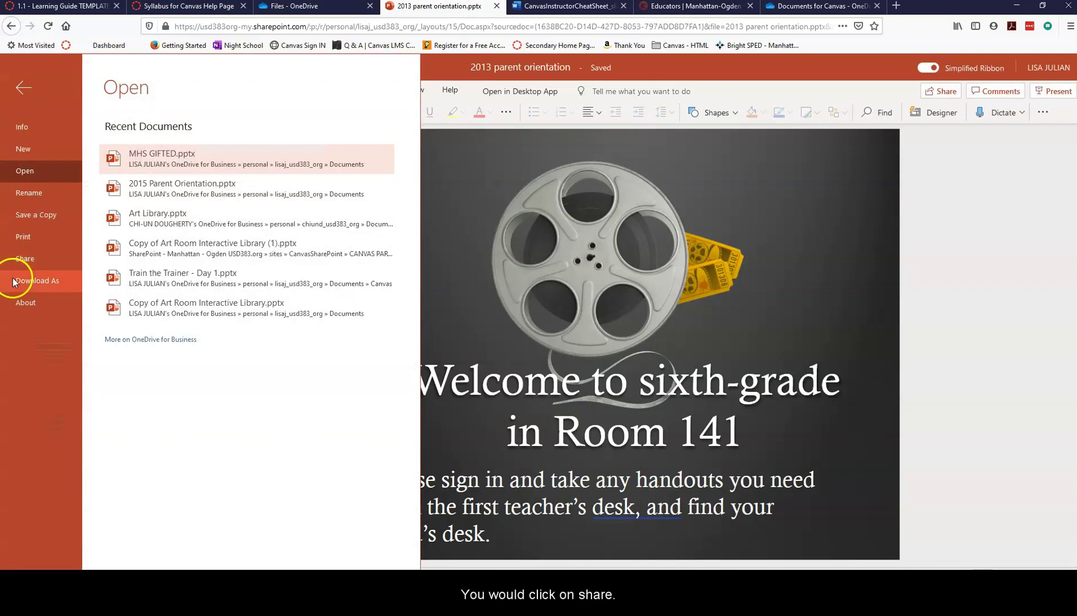
pyautogui.click(19, 259)
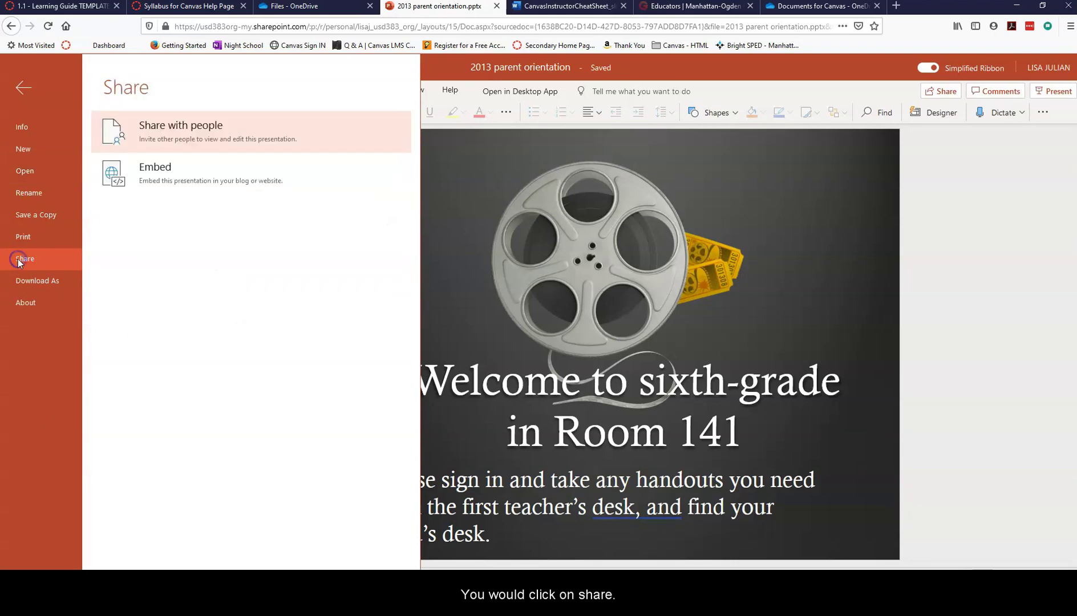
pyautogui.click(210, 126)
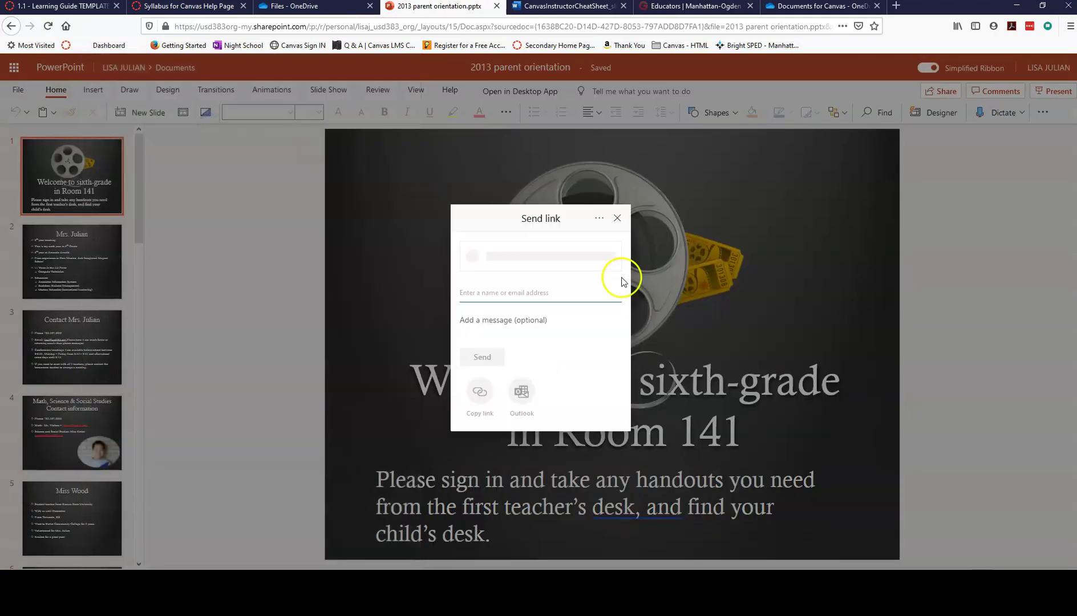
pyautogui.click(594, 254)
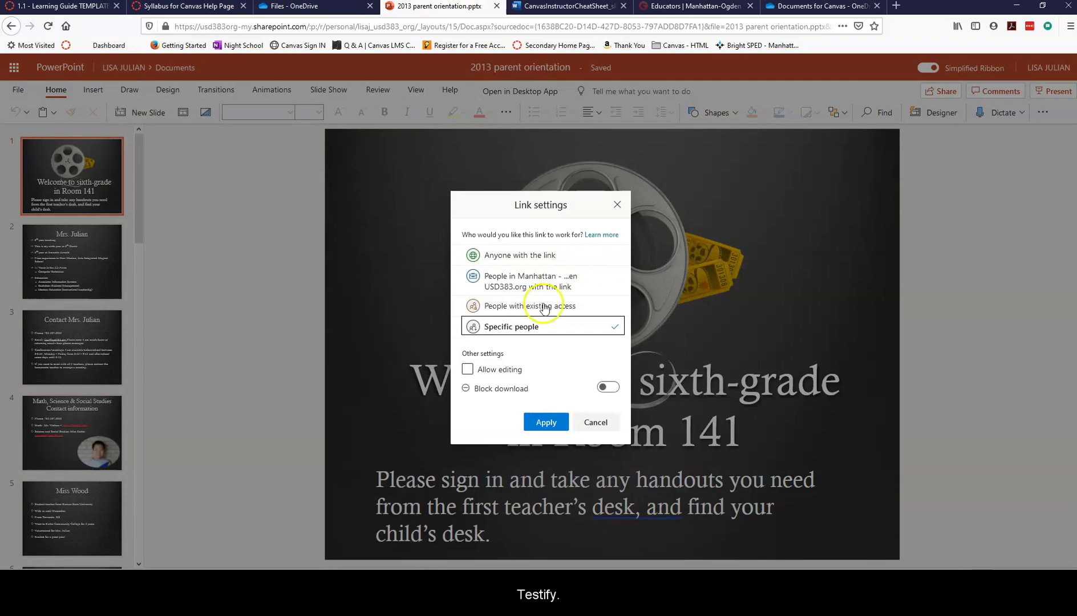
pyautogui.click(527, 255)
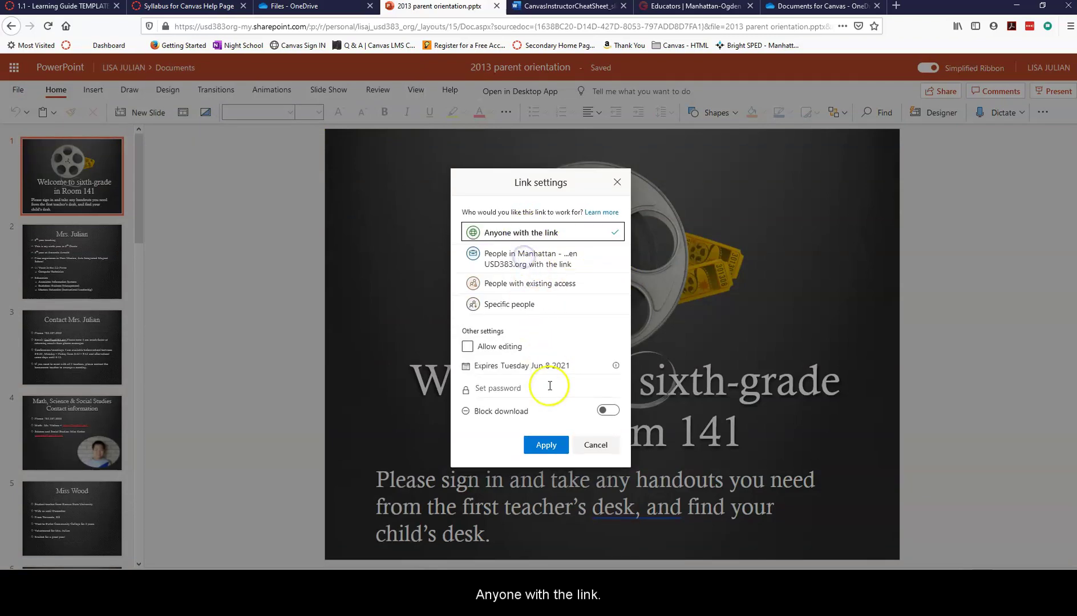
pyautogui.click(545, 445)
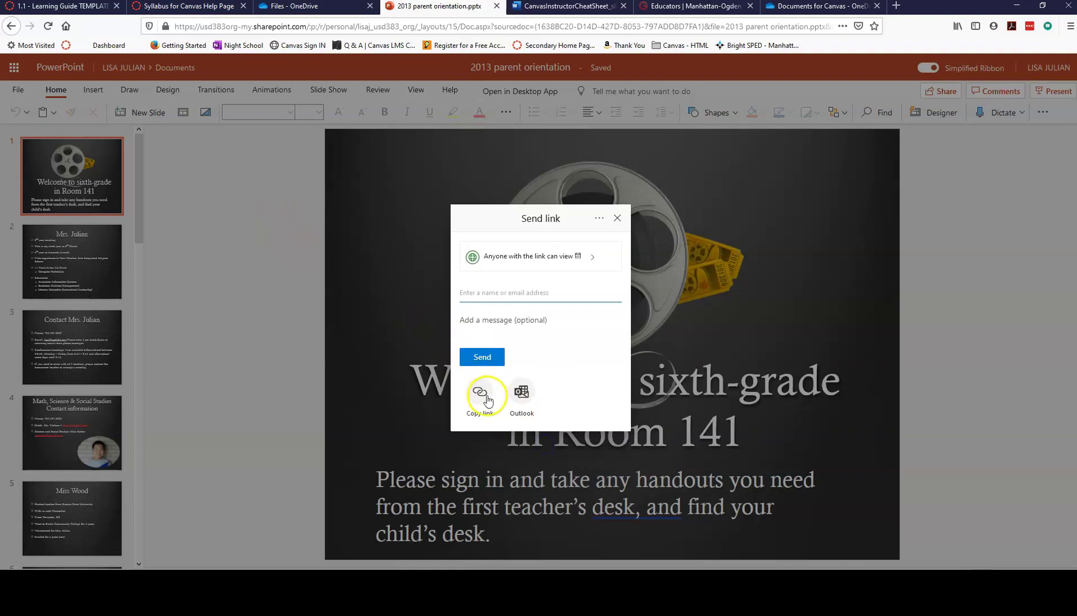
pyautogui.click(487, 399)
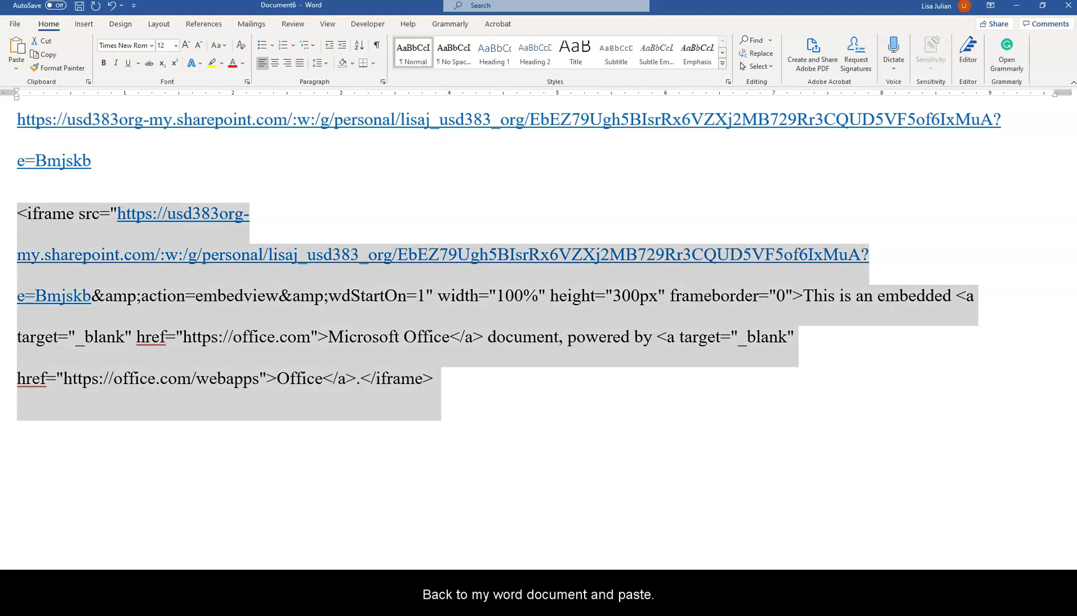
# Paste the presentation's sharing link on a new line below the iframe code in Word.
pyautogui.click(663, 507)
pyautogui.press('Return')
pyautogui.press('Return')
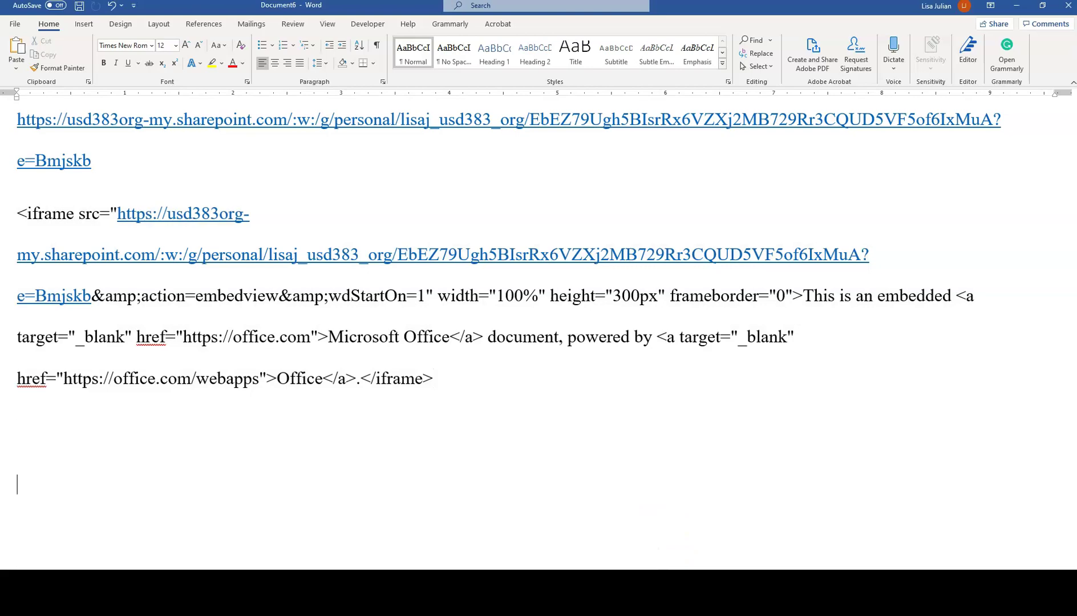
pyautogui.hotkey('ctrl', 'v')
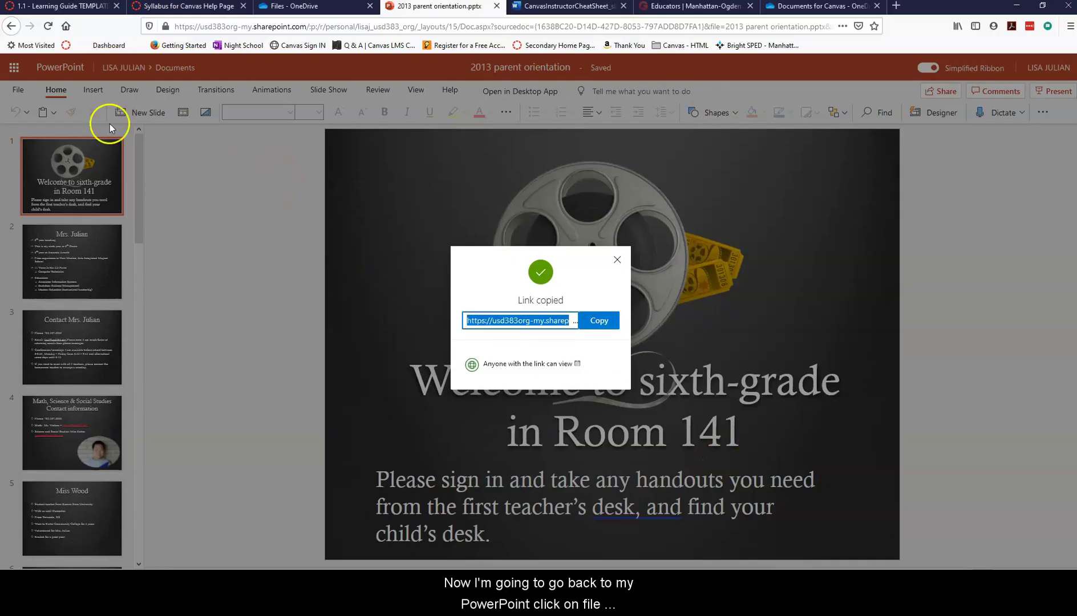
pyautogui.click(616, 260)
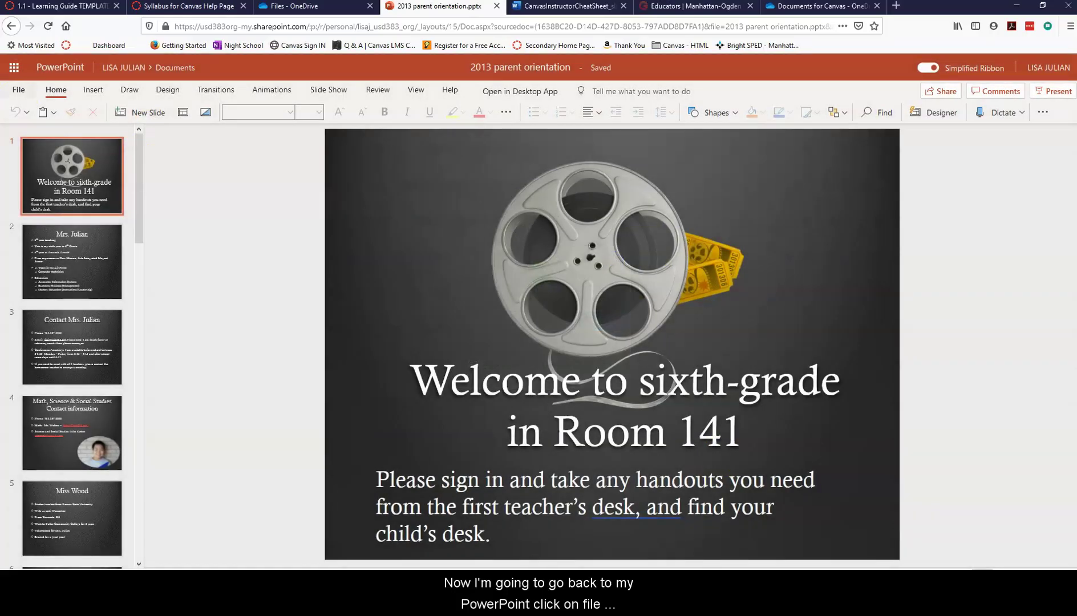
# Generate the presentation's 722 x 565 embed code with Interaction options, select it and close the dialog.
pyautogui.click(16, 90)
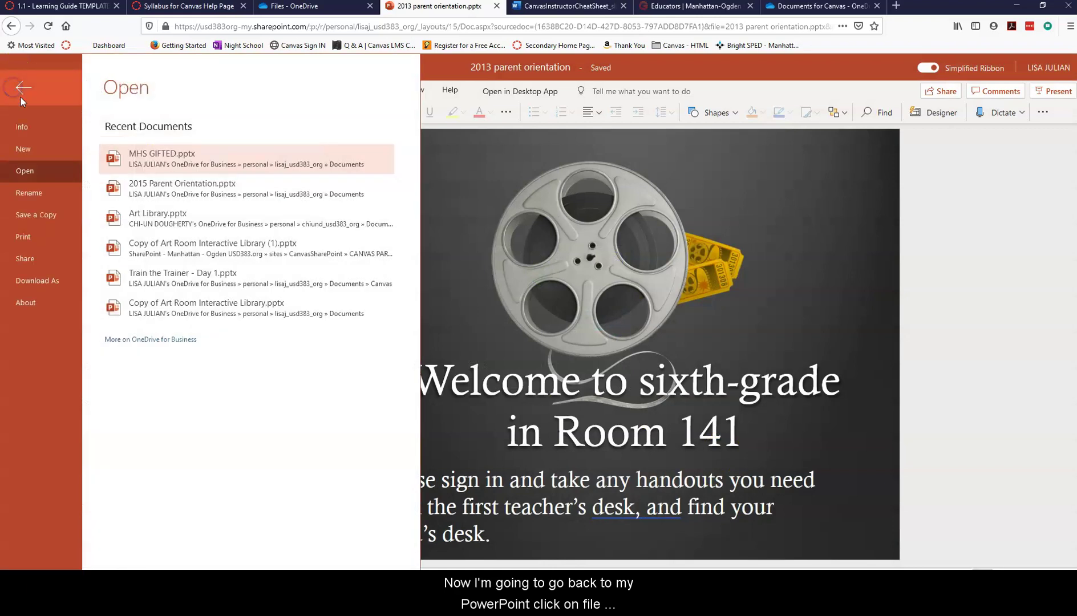
pyautogui.click(24, 267)
pyautogui.click(158, 178)
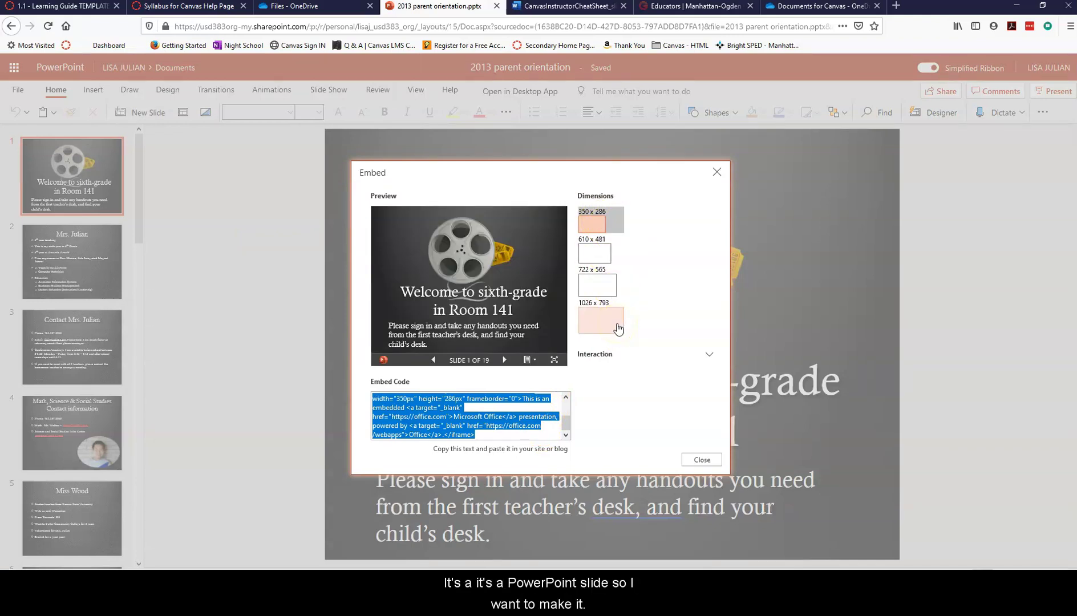
pyautogui.click(602, 296)
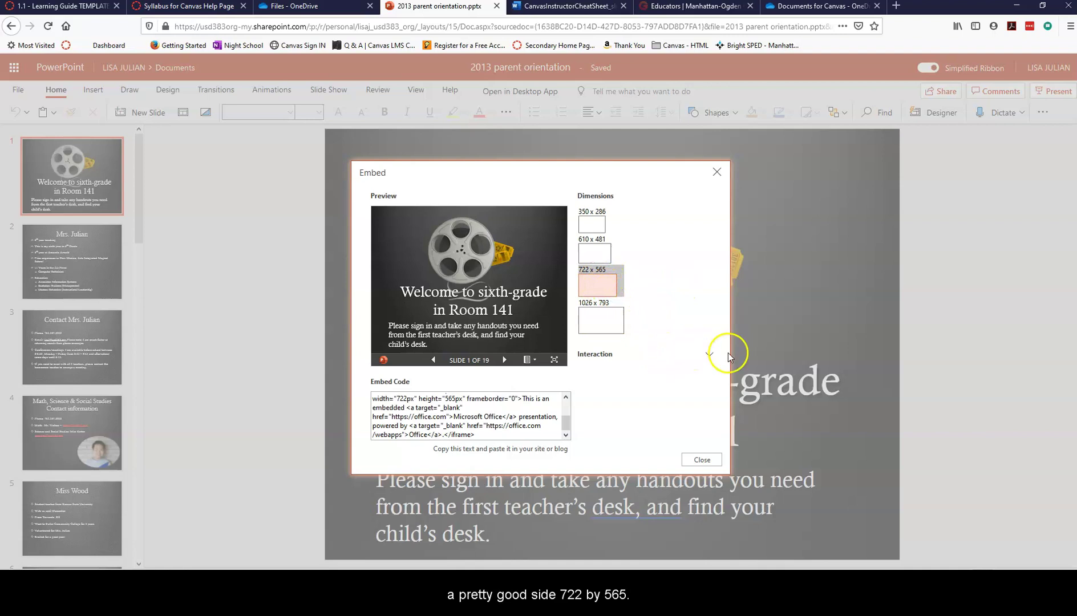
pyautogui.click(710, 355)
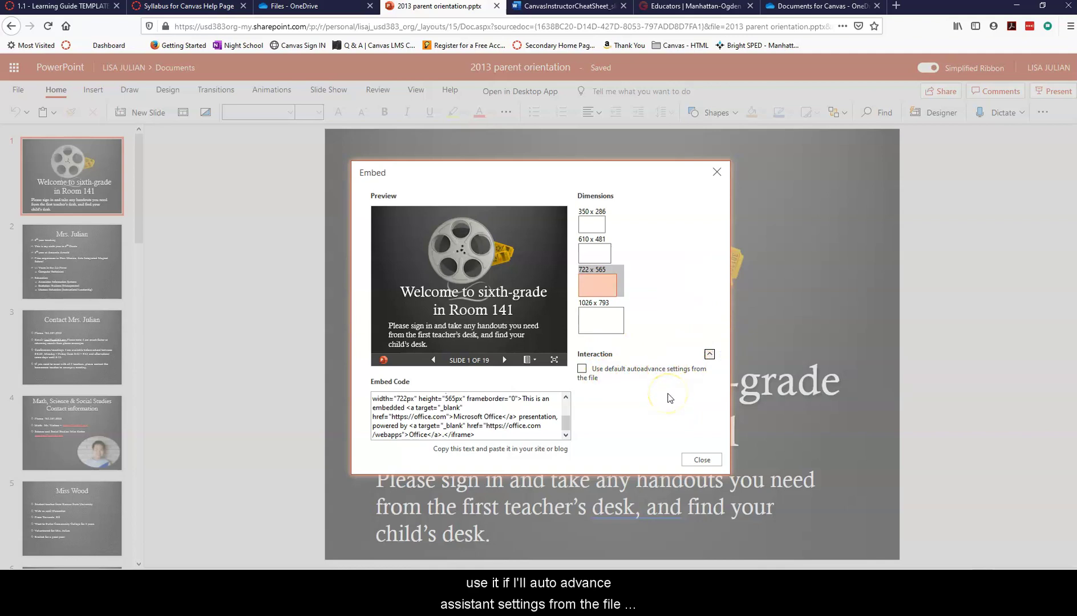
pyautogui.click(618, 421)
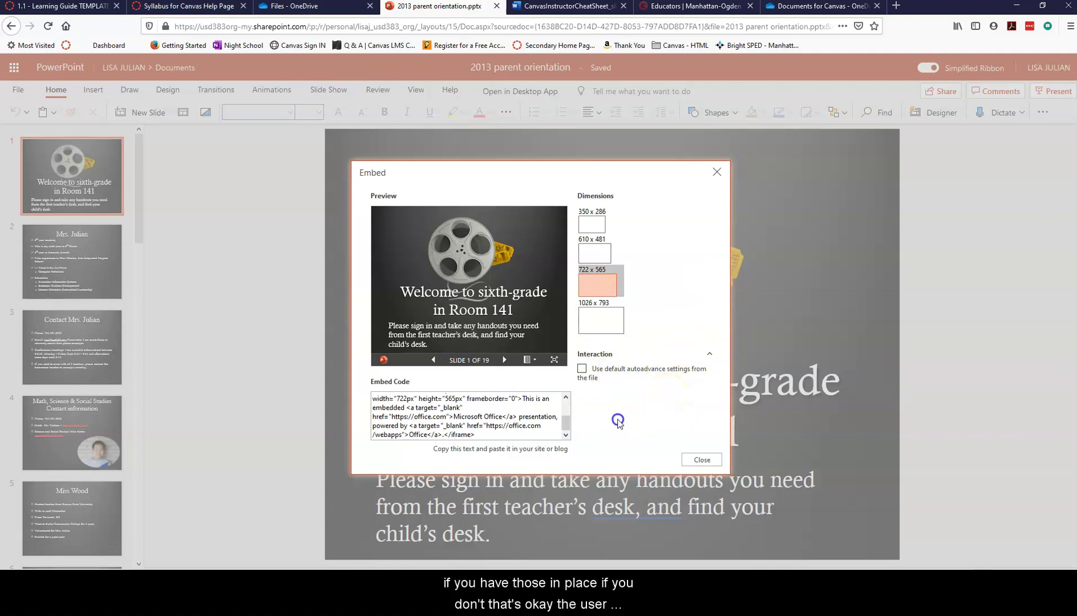
pyautogui.click(474, 422)
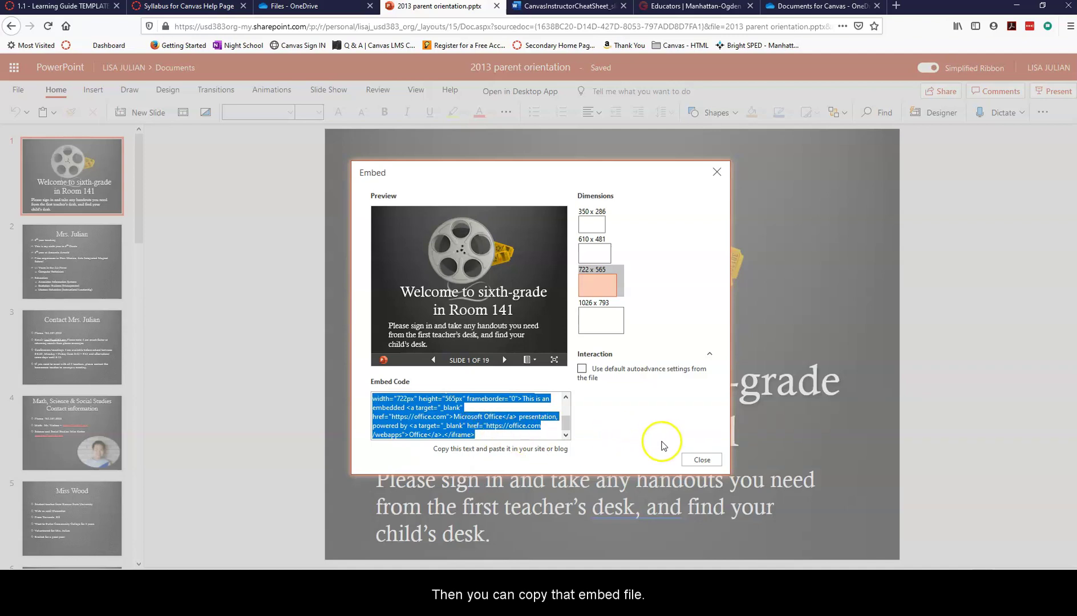
pyautogui.click(697, 460)
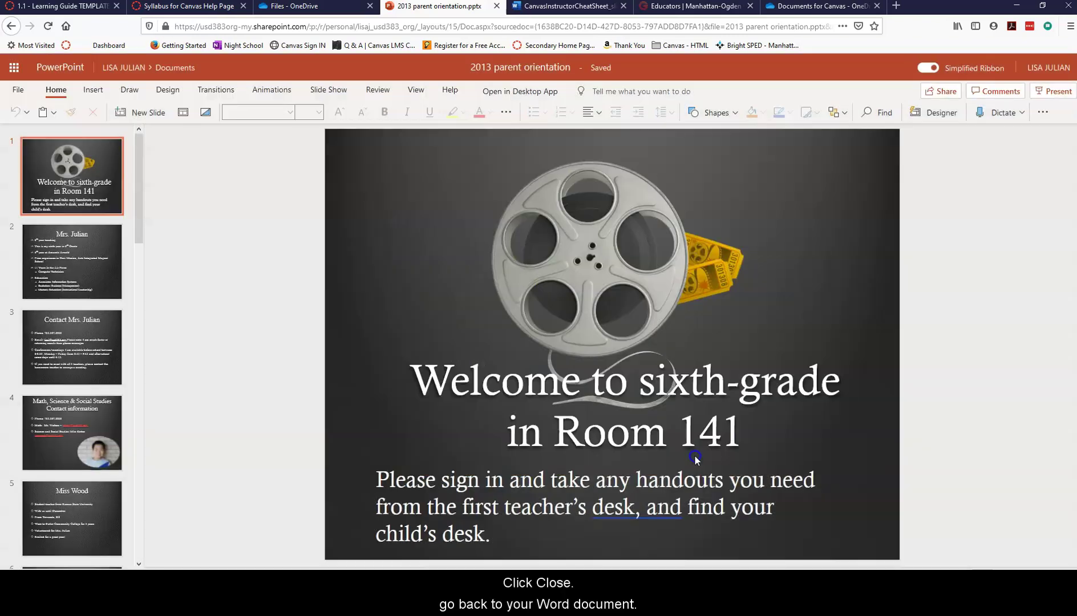
# Paste the presentation's embed code below the link in Word and delete its original src address.
pyautogui.hotkey('alt', 'Tab')
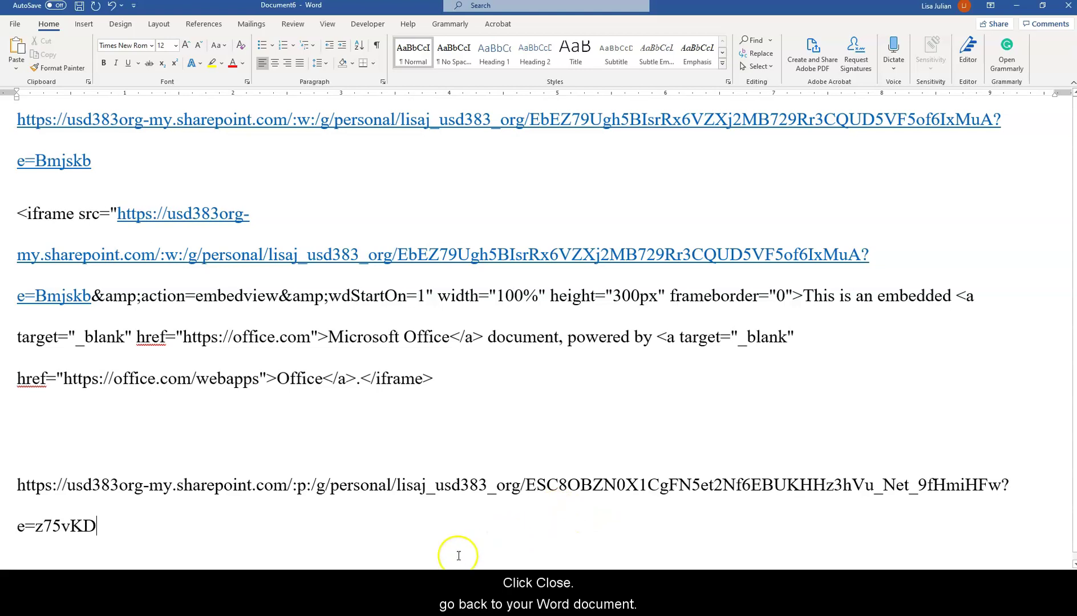
pyautogui.press('Return')
pyautogui.hotkey('ctrl', 'v')
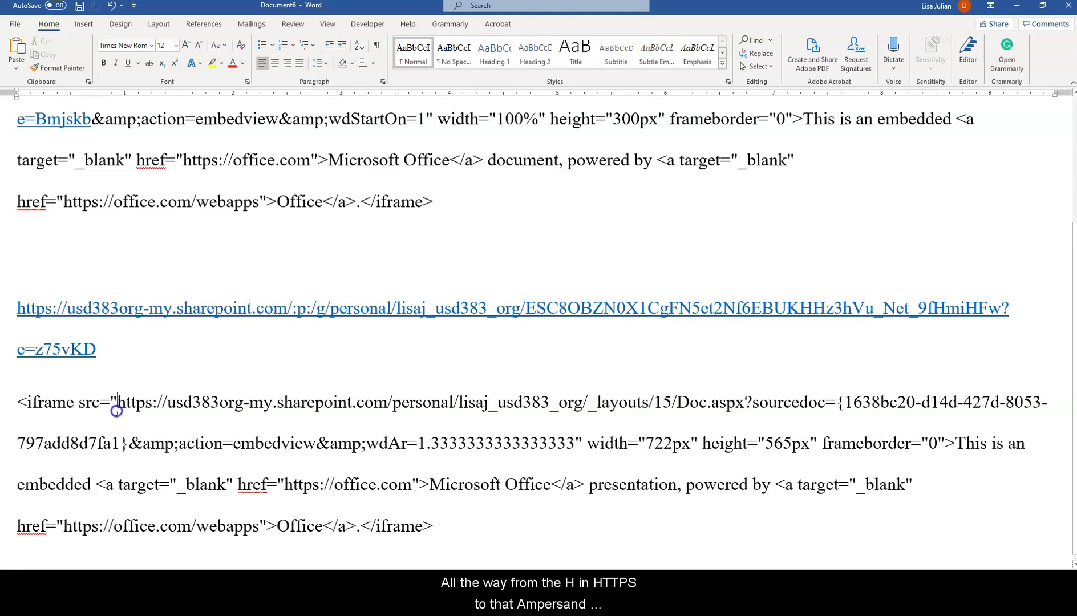
pyautogui.moveTo(116, 425); pyautogui.dragTo(125, 445)
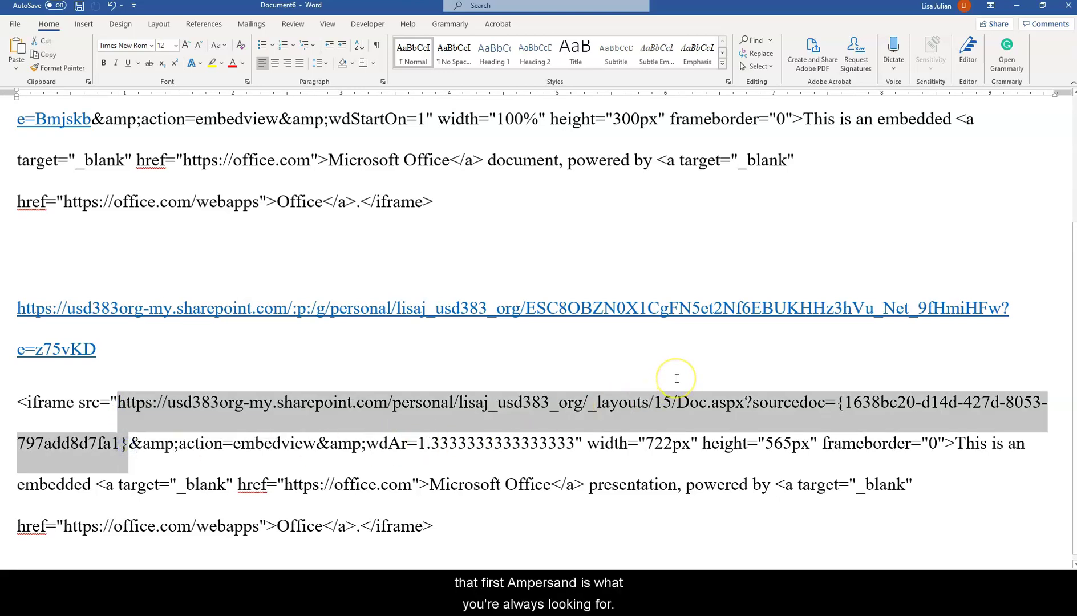
pyautogui.press('Delete')
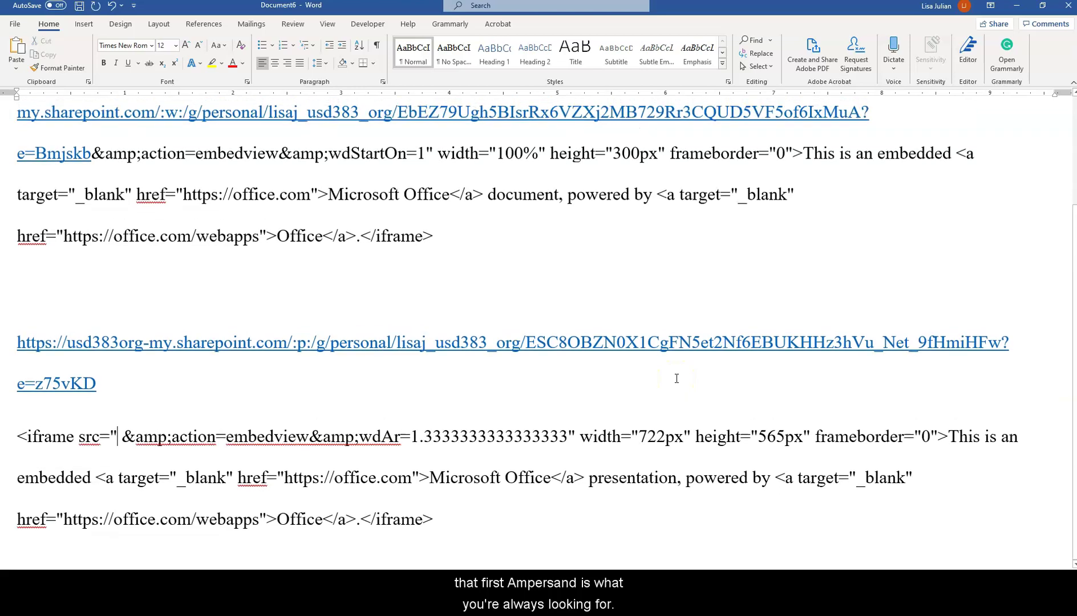
# Put the SharePoint link inside the src quotes, remove the extra break, and copy the iframe code.
pyautogui.moveTo(17, 342); pyautogui.dragTo(108, 393)
pyautogui.hotkey('ctrl', 'c')
pyautogui.moveTo(277, 426); pyautogui.dragTo(277, 426)
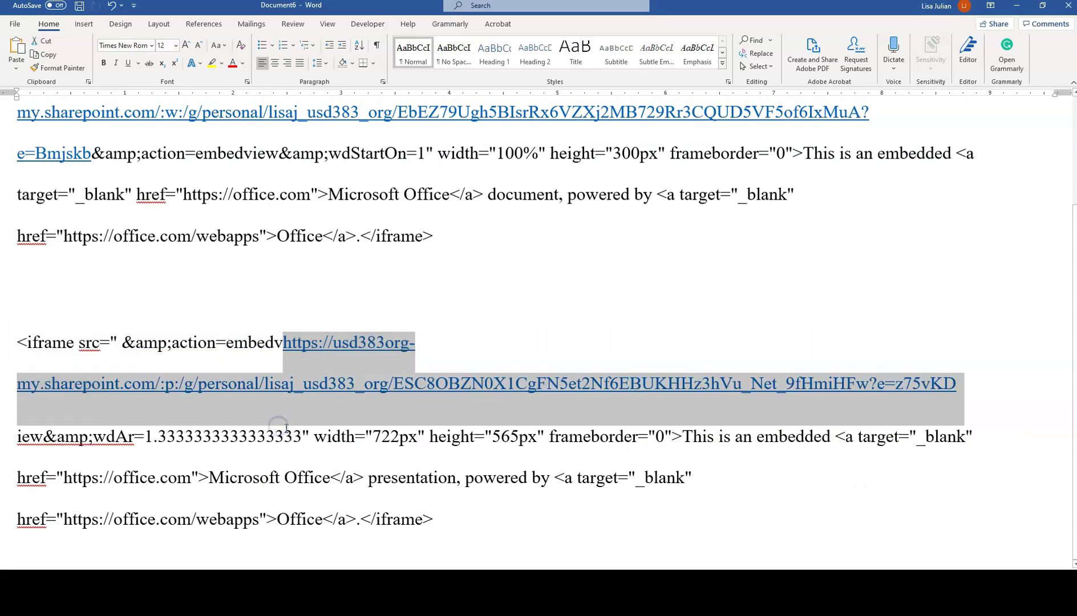
pyautogui.click(116, 7)
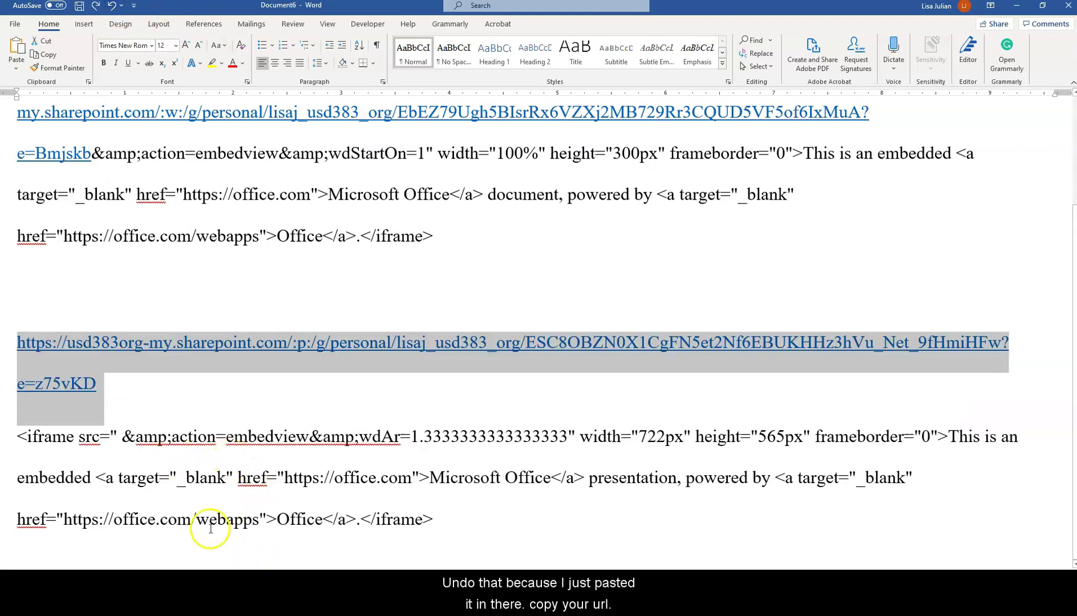
pyautogui.click(117, 436)
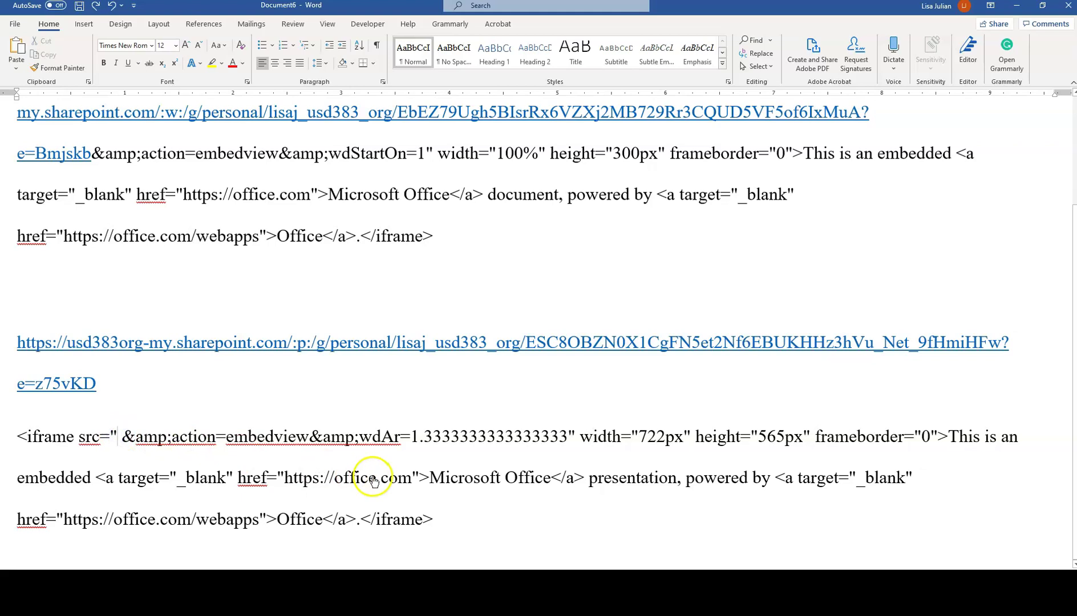
pyautogui.hotkey('ctrl', 'v')
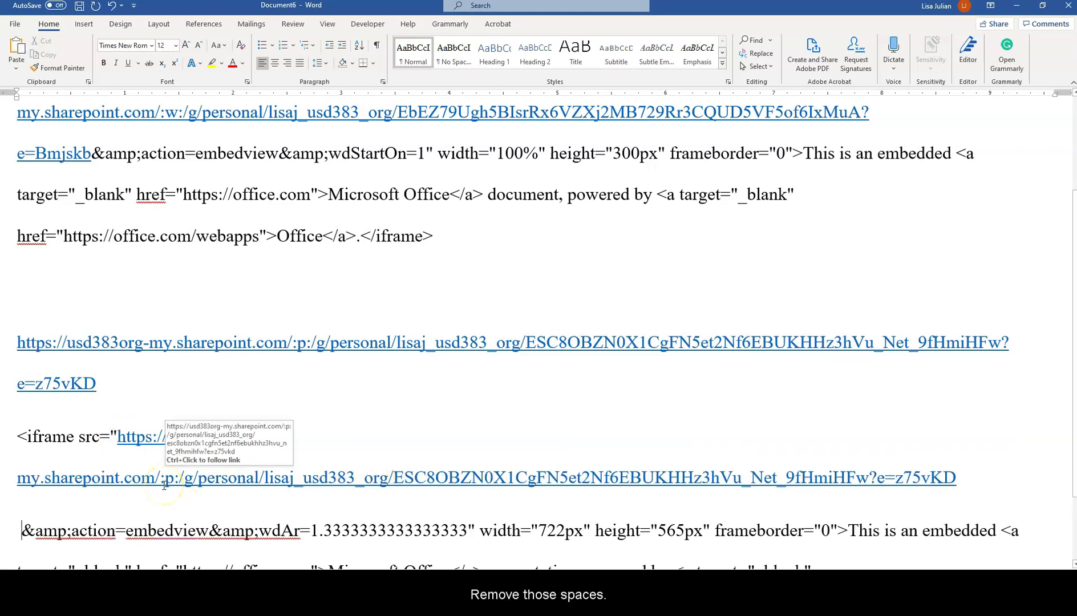
pyautogui.press('BackSpace')
pyautogui.press('BackSpace')
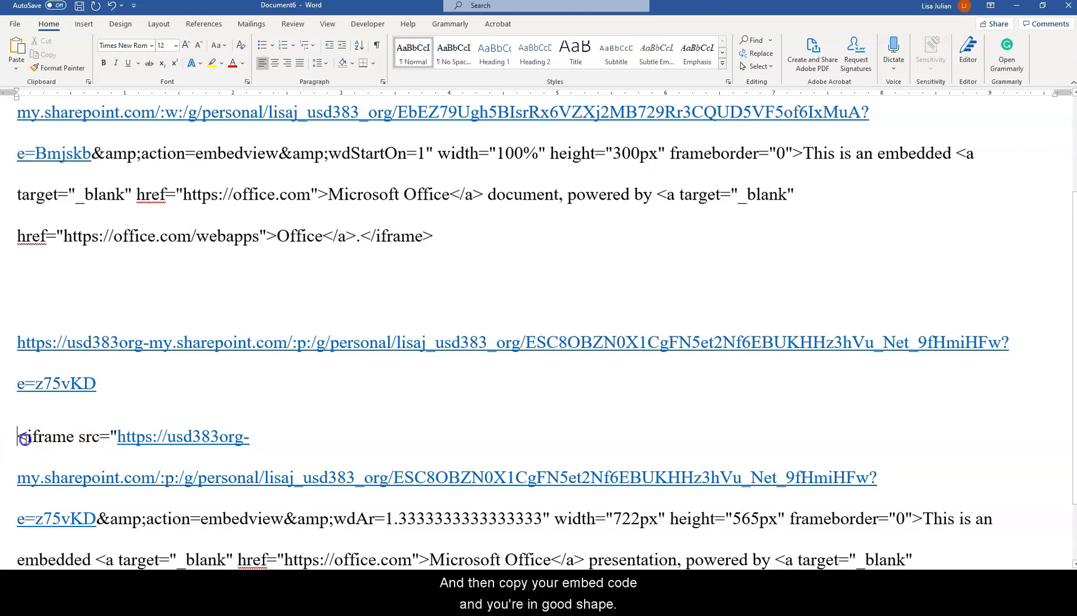
pyautogui.moveTo(17, 436); pyautogui.dragTo(462, 543)
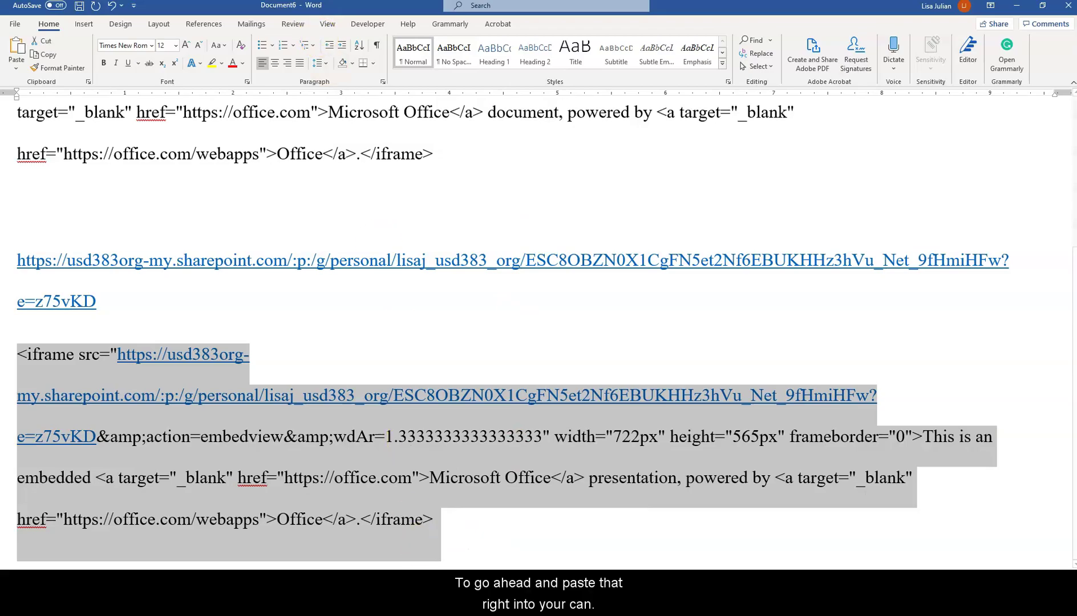
pyautogui.hotkey('alt', 'Tab')
# Edit the syllabus and embed the slideshow iframe code below the cheatsheet using Insert/edit media's Embed tab.
pyautogui.click(178, 8)
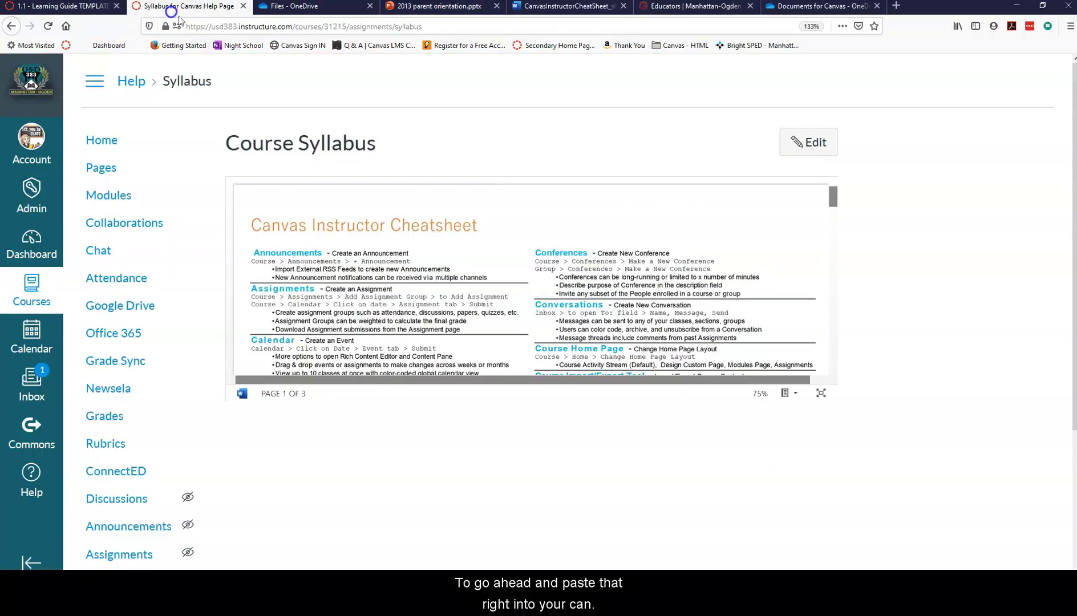
pyautogui.click(808, 142)
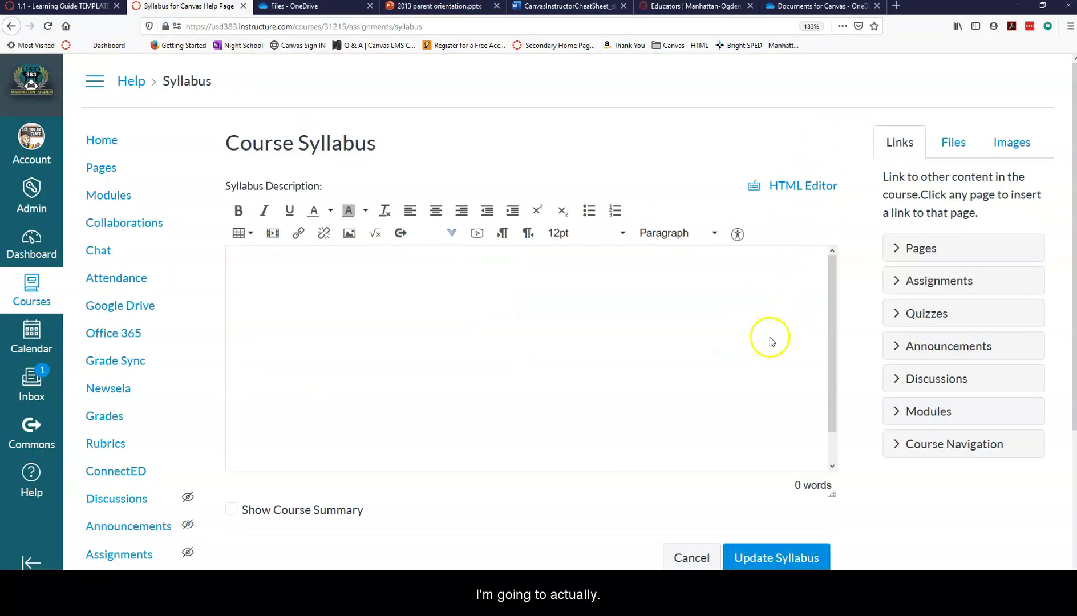
pyautogui.hotkey('ctrl', 'v')
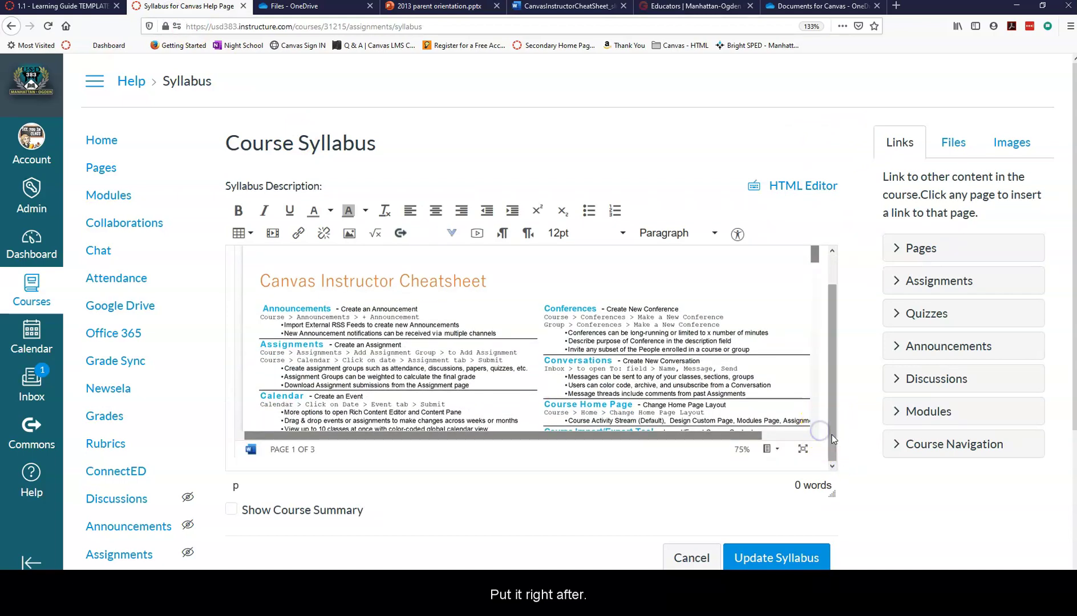
pyautogui.press('Return')
pyautogui.scroll(-1, 832, 439)
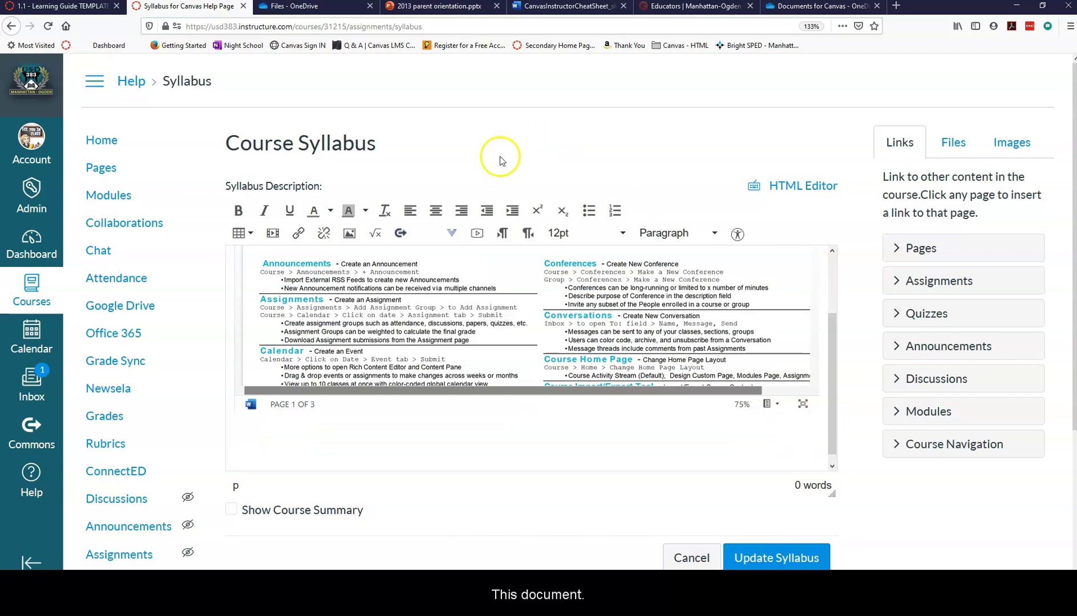
pyautogui.click(274, 234)
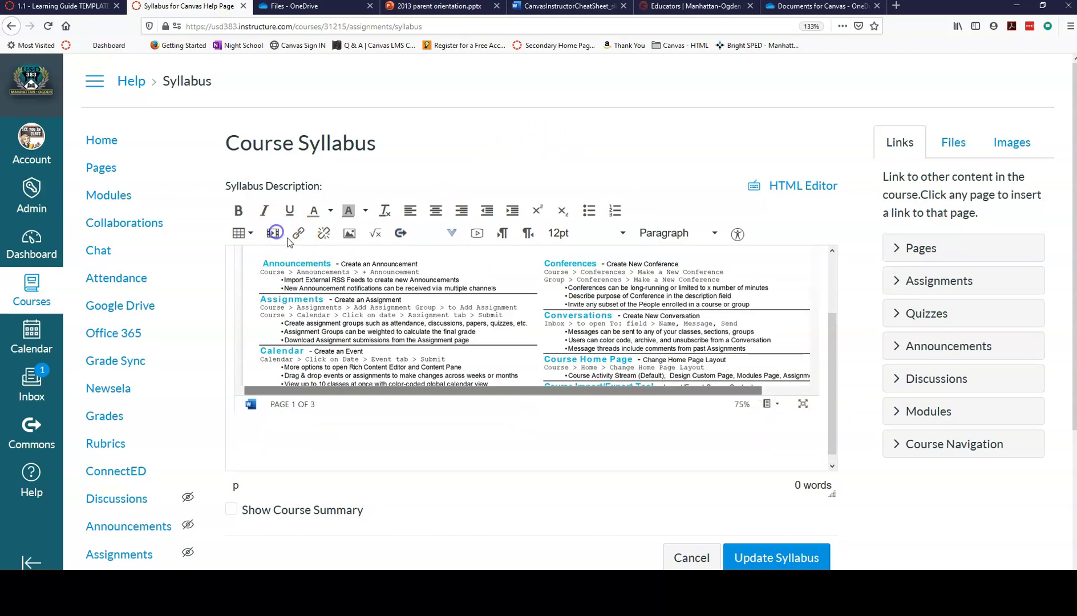
pyautogui.click(436, 276)
pyautogui.click(486, 337)
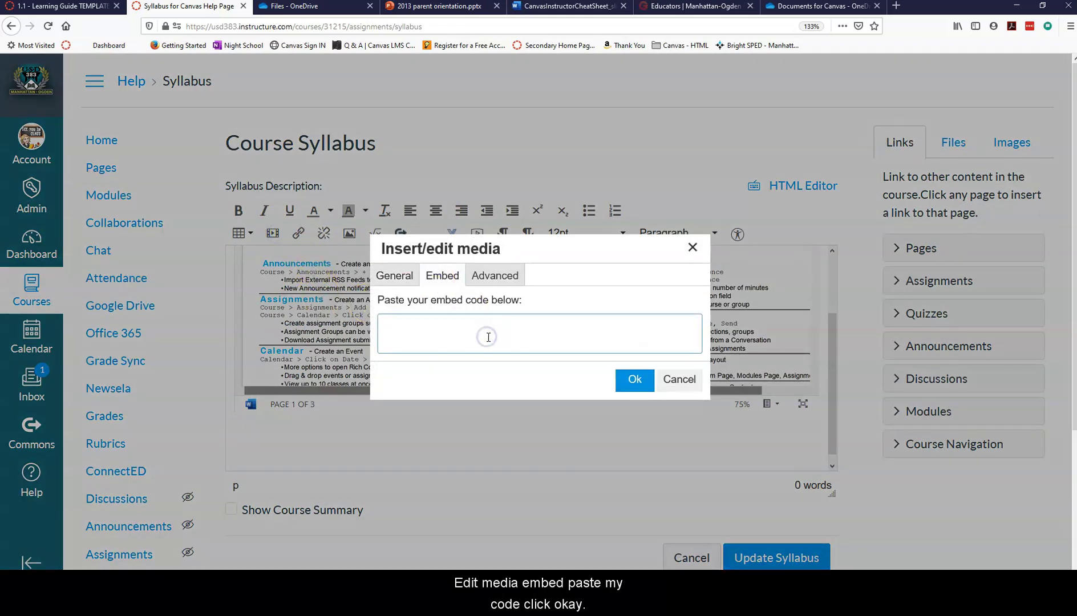
pyautogui.hotkey('ctrl', 'v')
pyautogui.click(635, 380)
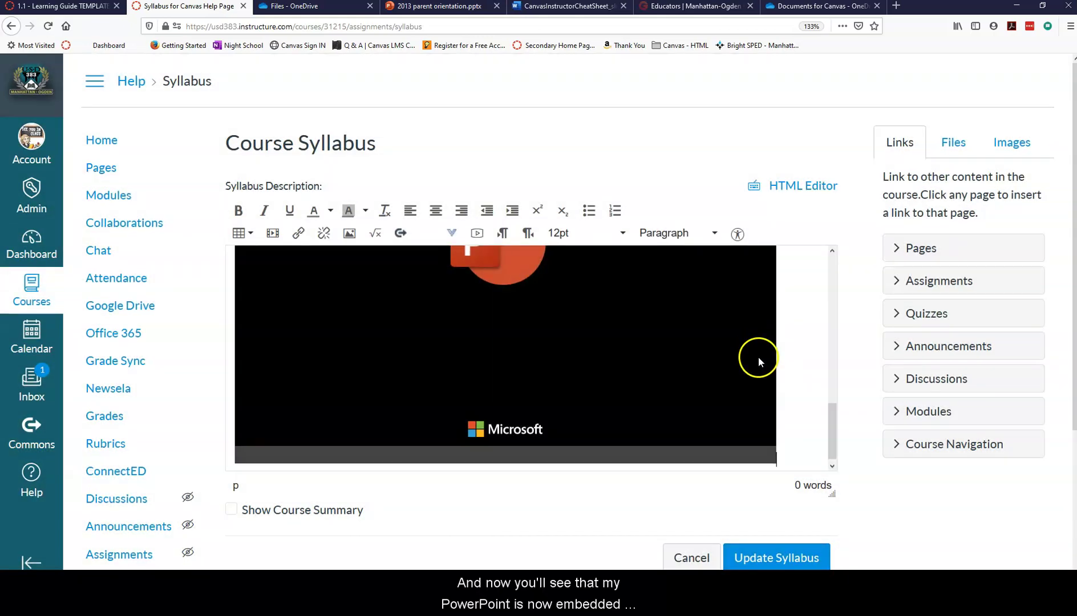
# Advance the embedded slideshow in the editor through to slide 7 of 19.
pyautogui.scroll(3, 758, 356)
pyautogui.scroll(-3, 759, 359)
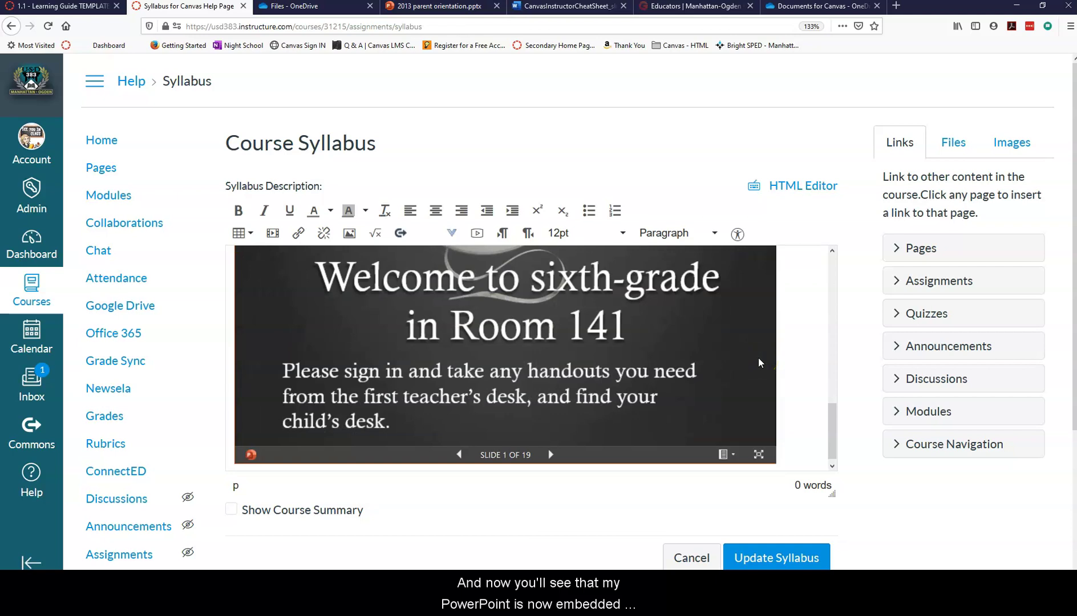
pyautogui.click(548, 455)
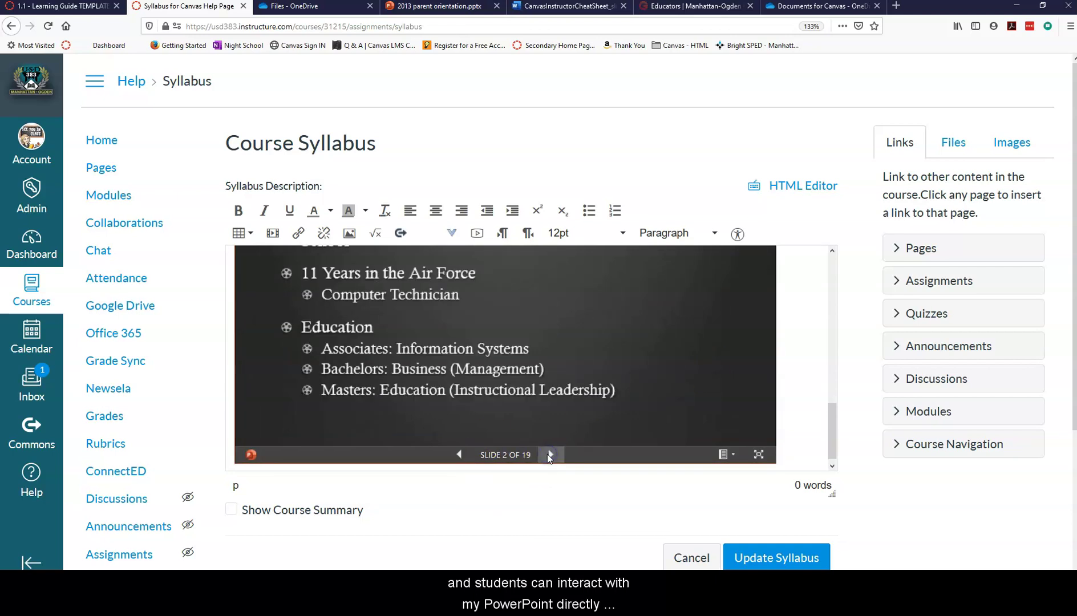
pyautogui.click(548, 455)
pyautogui.click(547, 454)
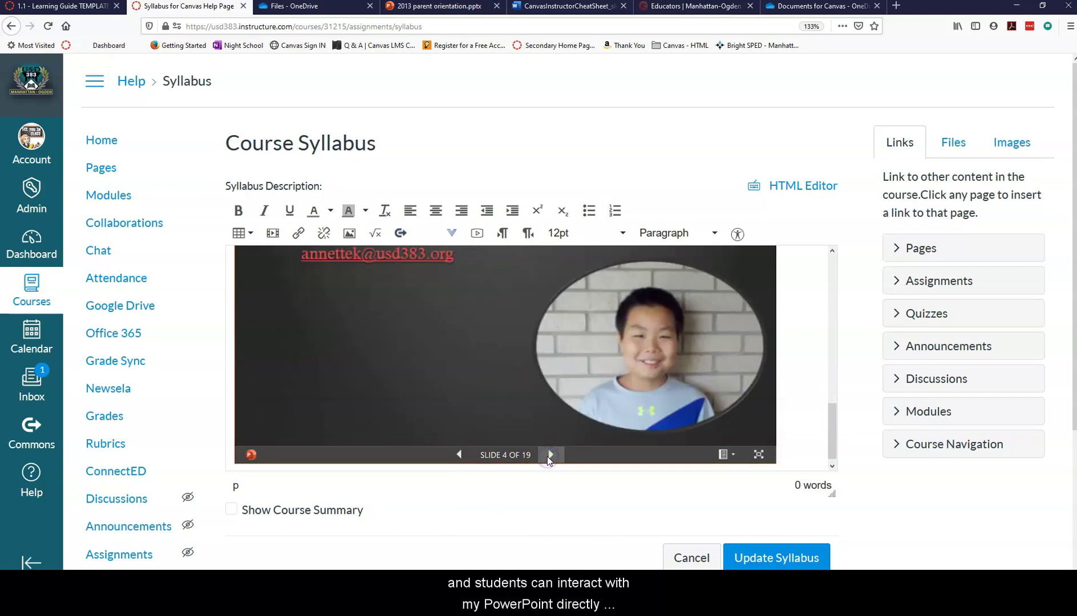
pyautogui.click(550, 455)
pyautogui.click(549, 454)
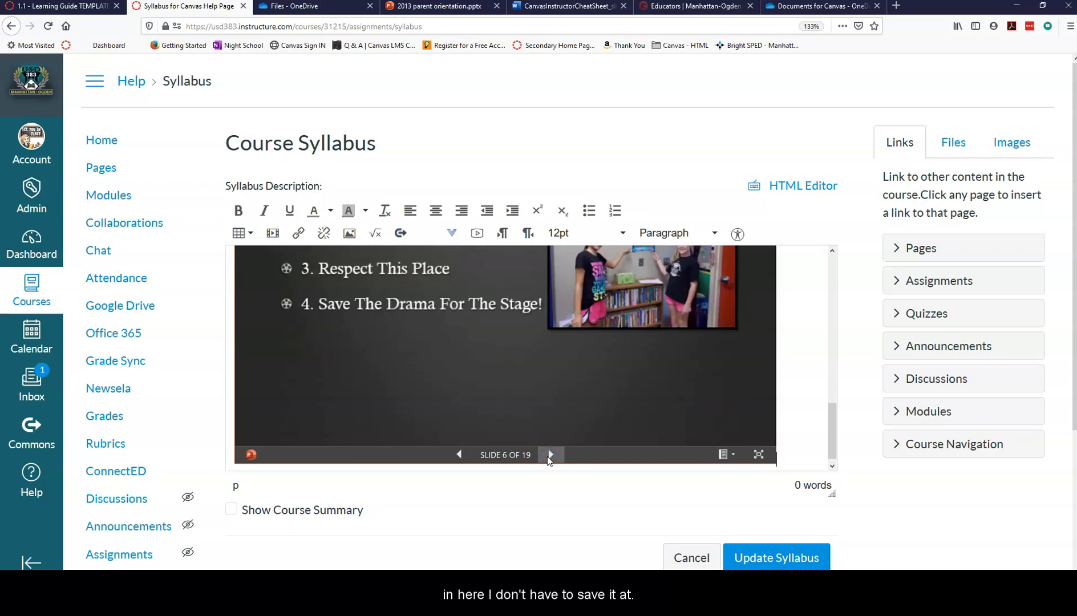
pyautogui.scroll(3, 578, 416)
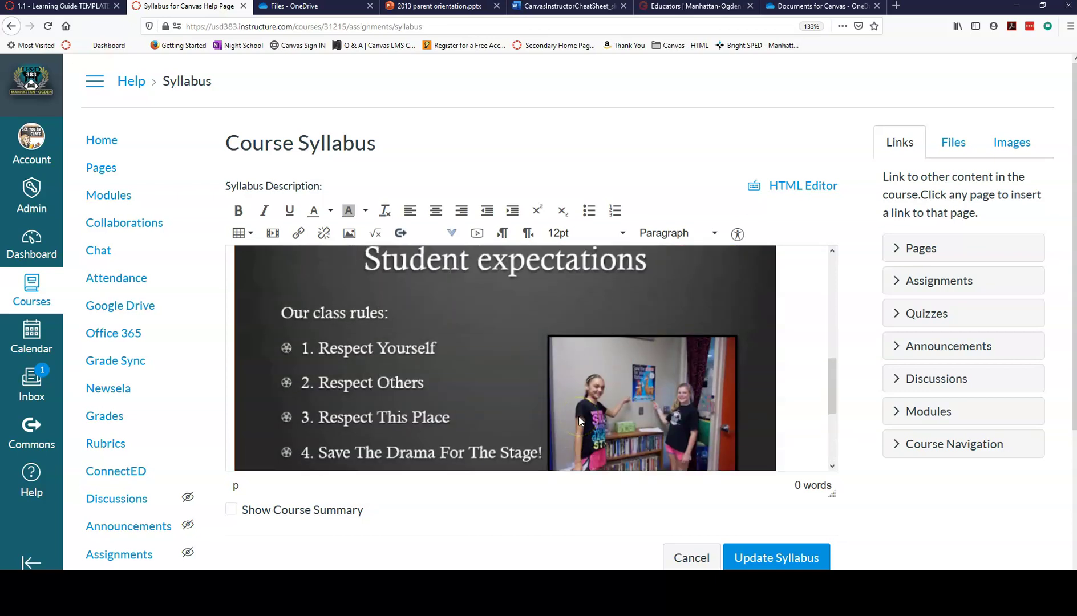
pyautogui.scroll(-3, 578, 416)
pyautogui.scroll(3, 578, 417)
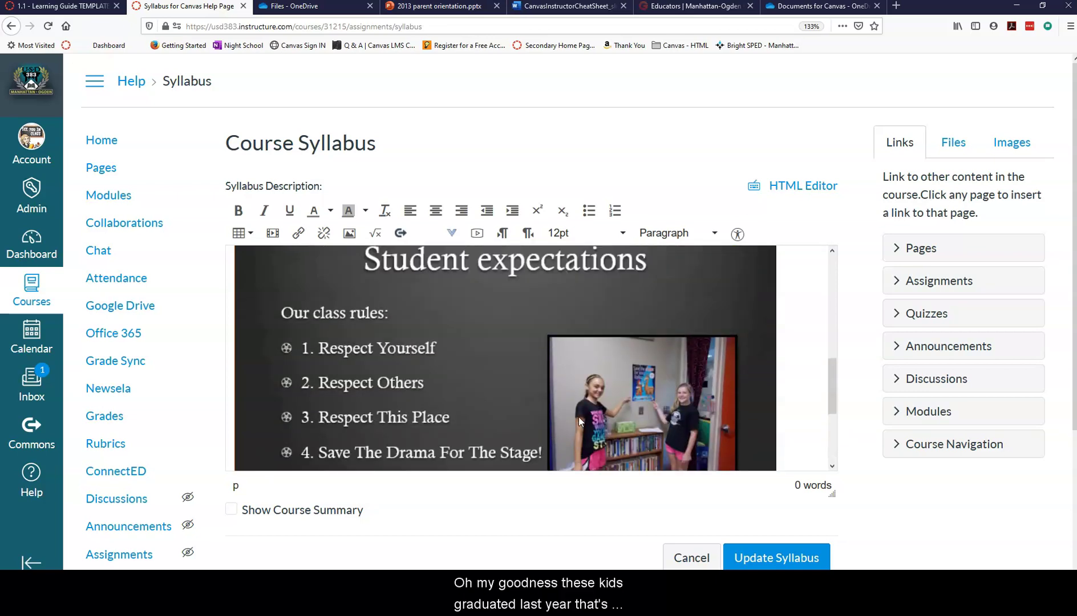
pyautogui.scroll(-3, 578, 417)
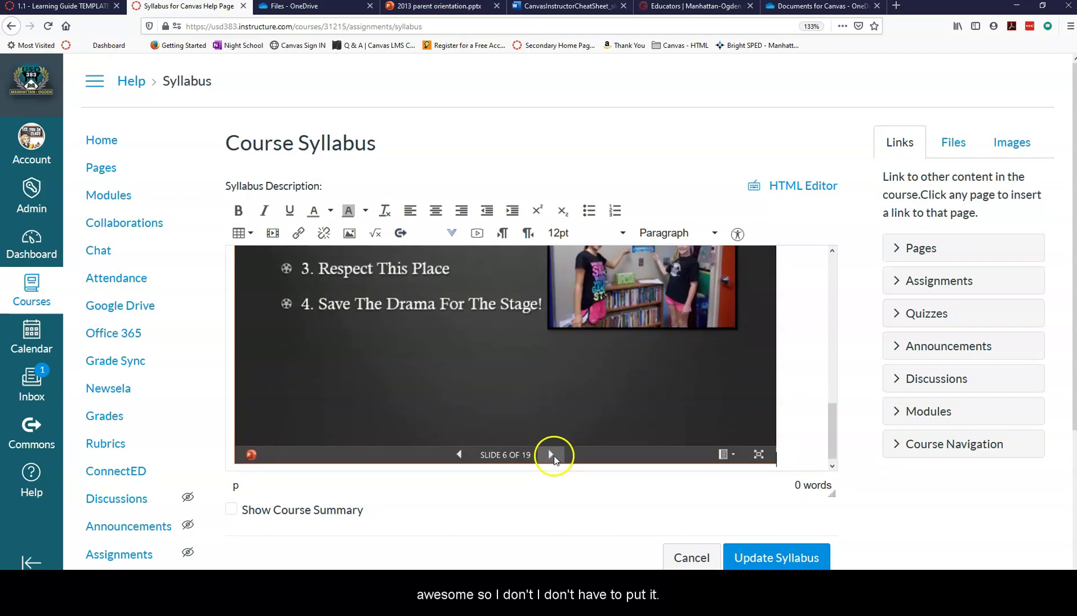
pyautogui.click(553, 455)
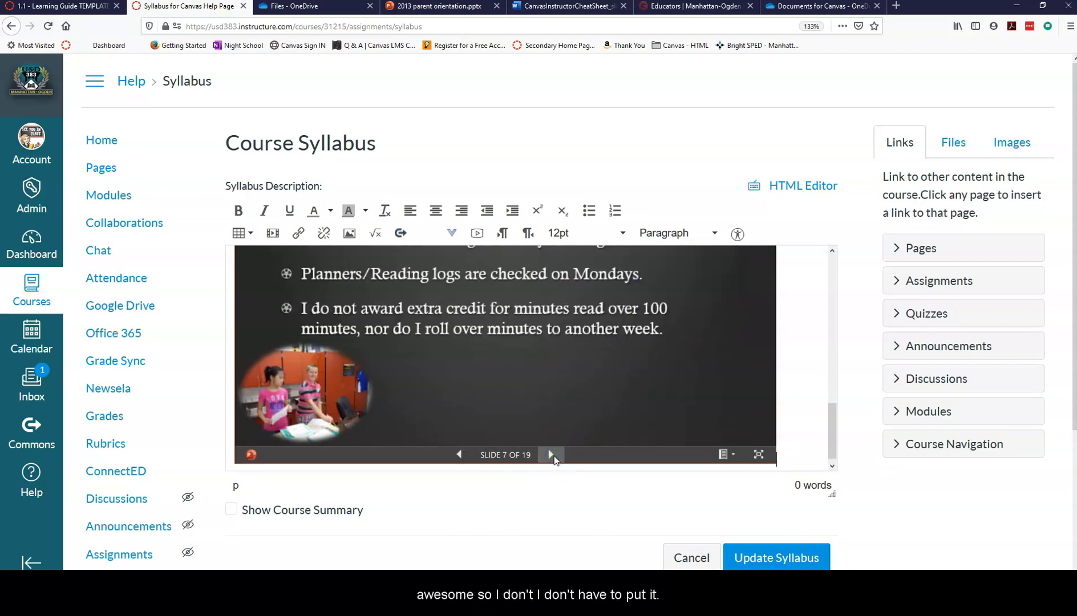
pyautogui.scroll(5, 600, 419)
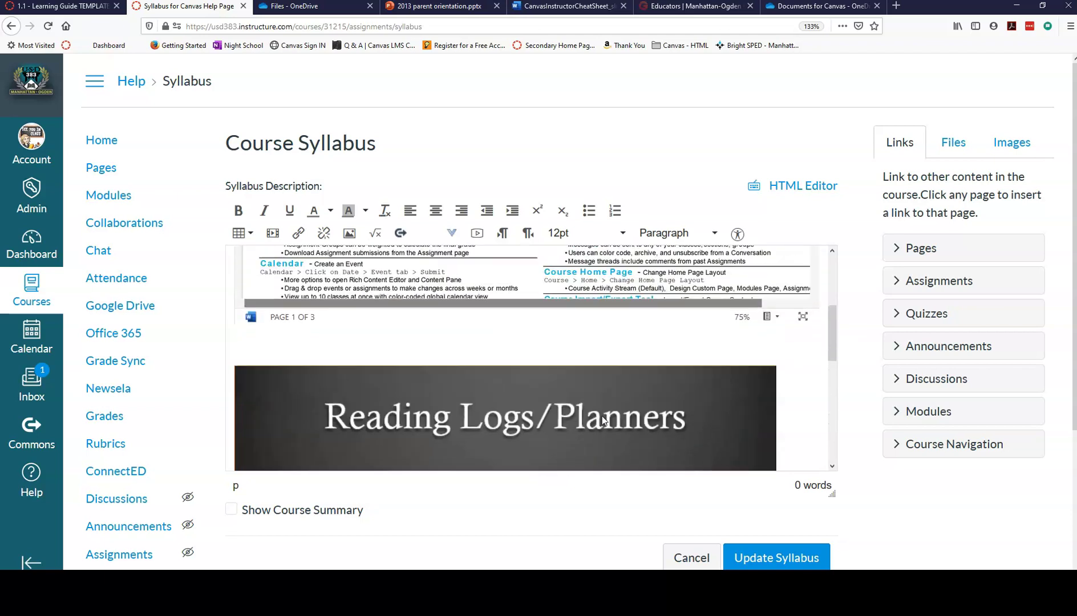
pyautogui.scroll(2, 602, 416)
pyautogui.scroll(-6, 602, 416)
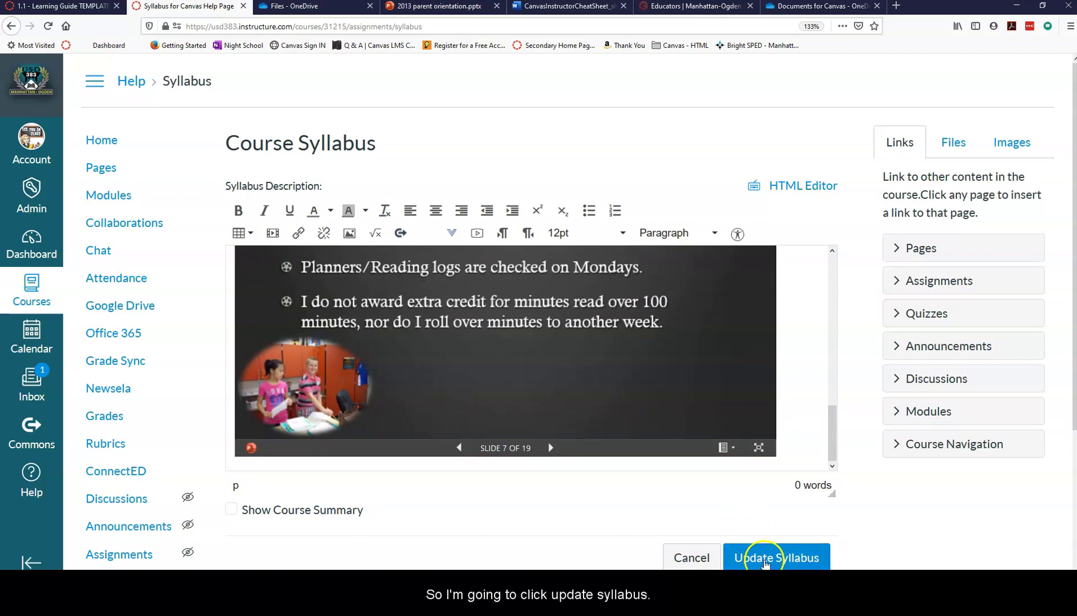
# Save with Update Syllabus and scroll the Course Syllabus to review the cheatsheet and slideshow embeds.
pyautogui.click(796, 557)
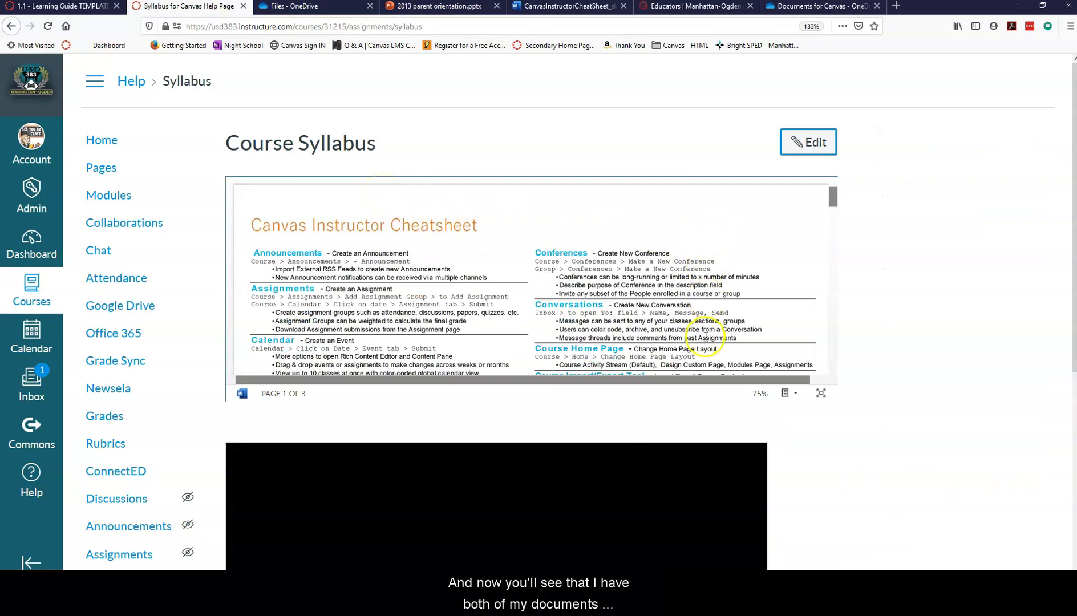
pyautogui.scroll(-10, 706, 336)
pyautogui.scroll(-5, 964, 313)
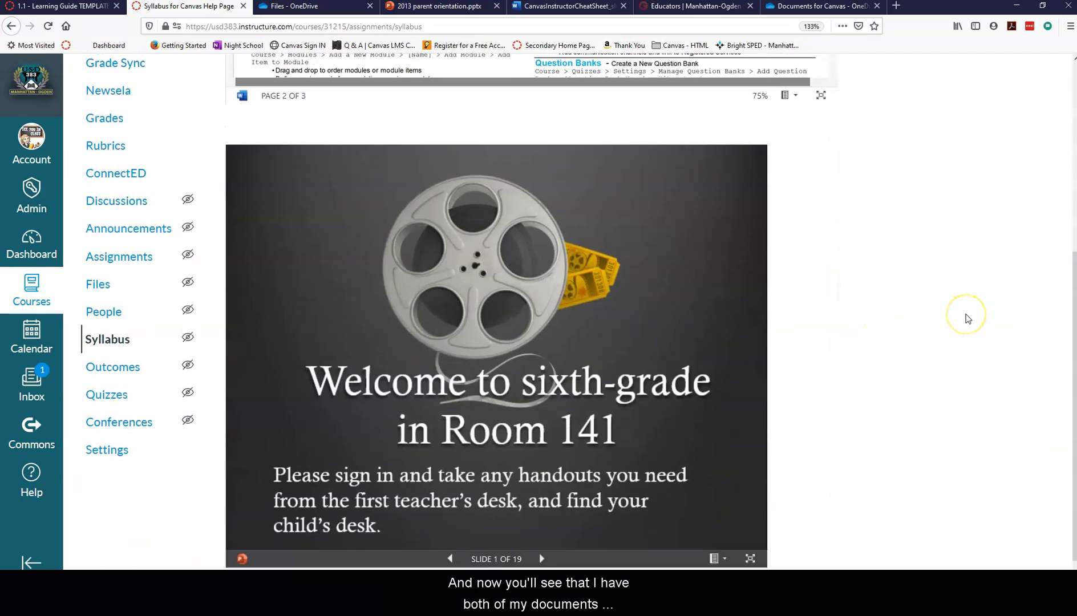
pyautogui.scroll(5, 967, 319)
pyautogui.scroll(-5, 967, 319)
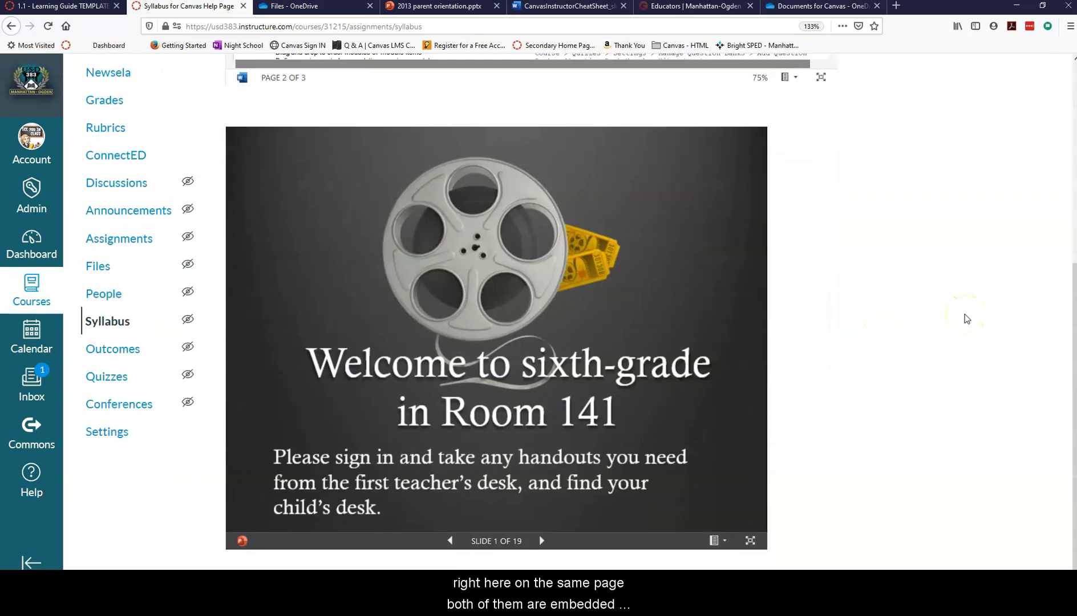
pyautogui.scroll(5, 964, 318)
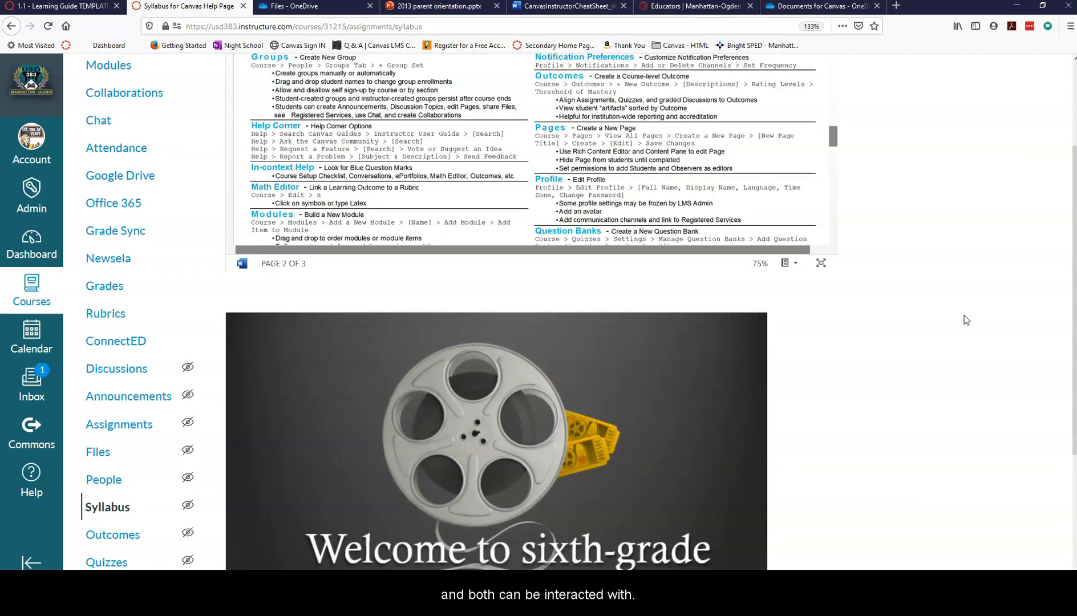